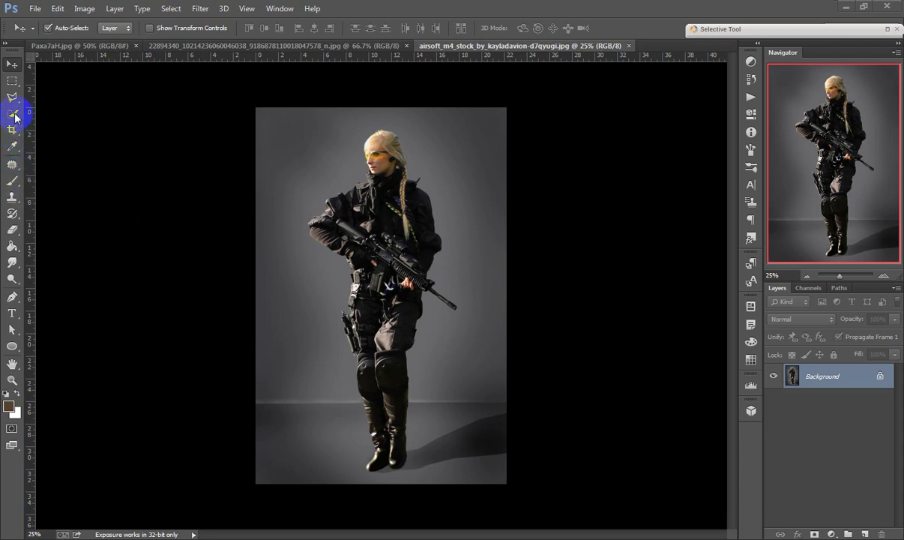
- Quick-select the soldier's head, hair, upper chest, left shoulder and arm with an enlarged brush
left_click_drag(14, 114, 66, 116)
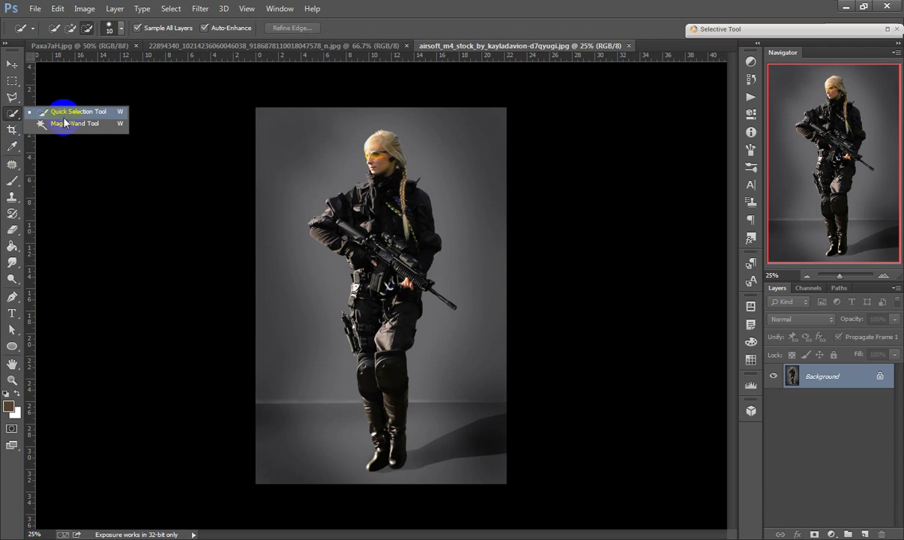
left_click(390, 142, "ctrl")
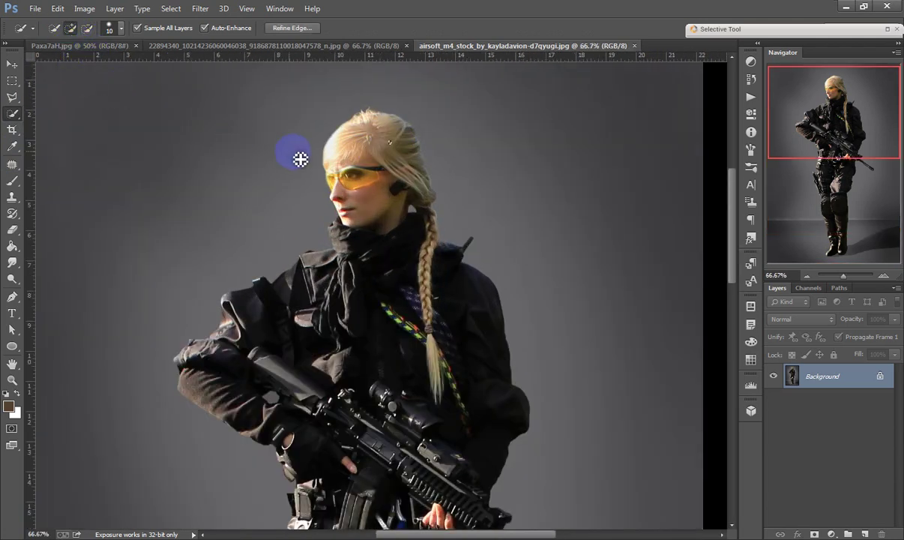
key("bracketright")
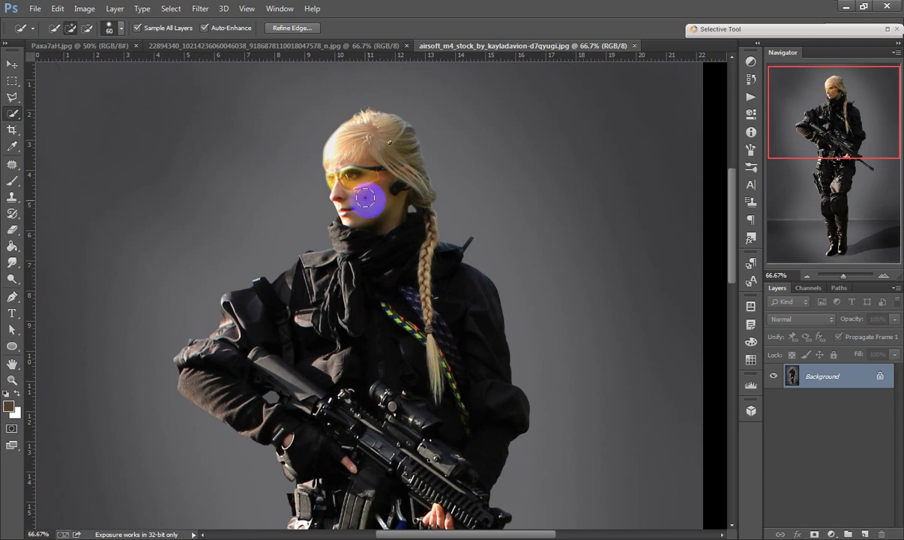
mouse_move(362, 200)
left_mouse_down()
mouse_move(363, 257)
mouse_move(356, 151)
mouse_move(412, 168)
mouse_move(412, 336)
mouse_move(268, 389)
mouse_move(240, 316)
mouse_move(348, 231)
left_mouse_up()
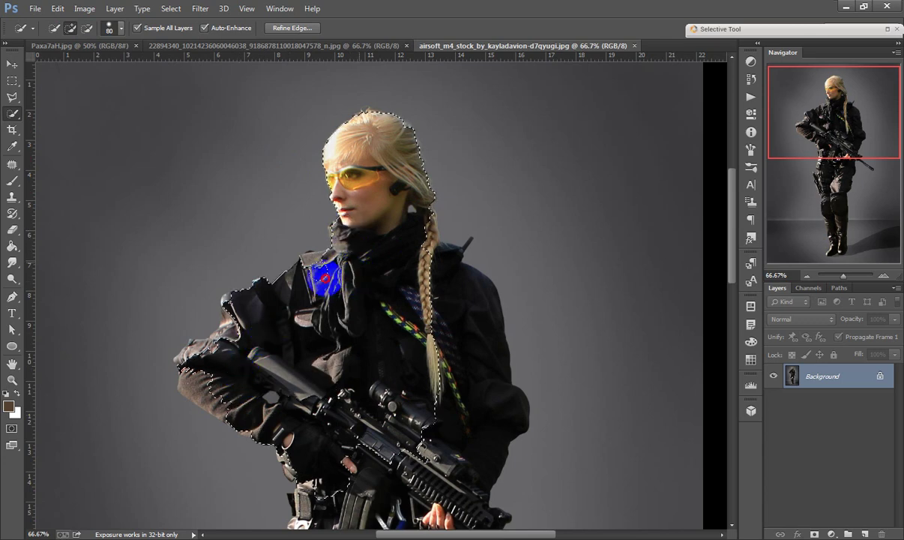
mouse_move(315, 268)
left_mouse_down()
mouse_move(212, 355)
mouse_move(238, 338)
mouse_move(246, 303)
mouse_move(238, 305)
mouse_move(252, 398)
mouse_move(216, 377)
mouse_move(327, 420)
mouse_move(466, 432)
mouse_move(450, 323)
mouse_move(438, 359)
left_mouse_up()
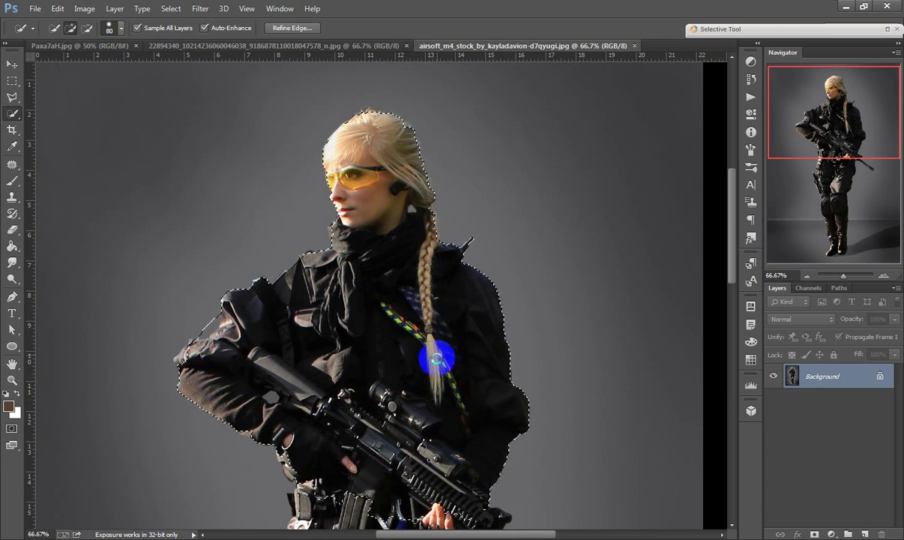
- Subtract the stray grey background beside the left shoulder from the selection
left_click(87, 28)
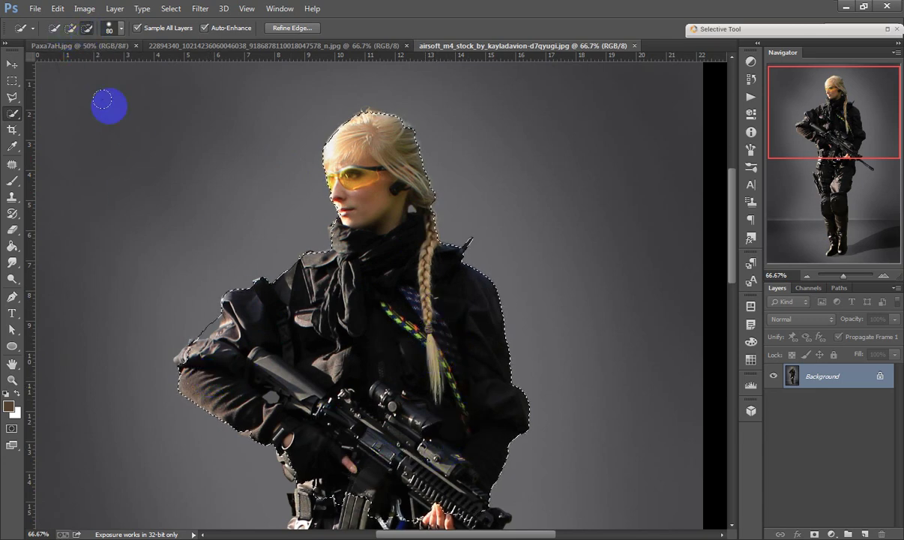
left_click_drag(176, 280, 159, 248)
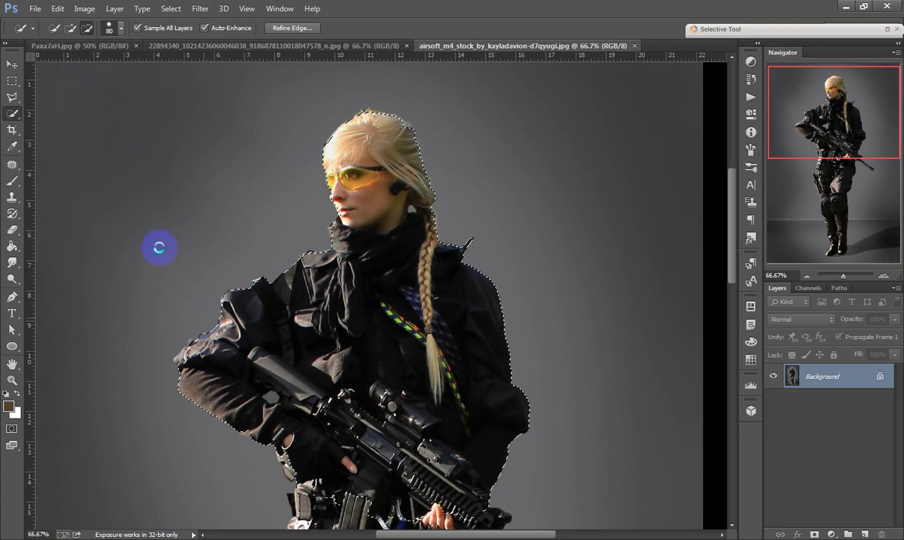
left_click_drag(192, 322, 191, 274)
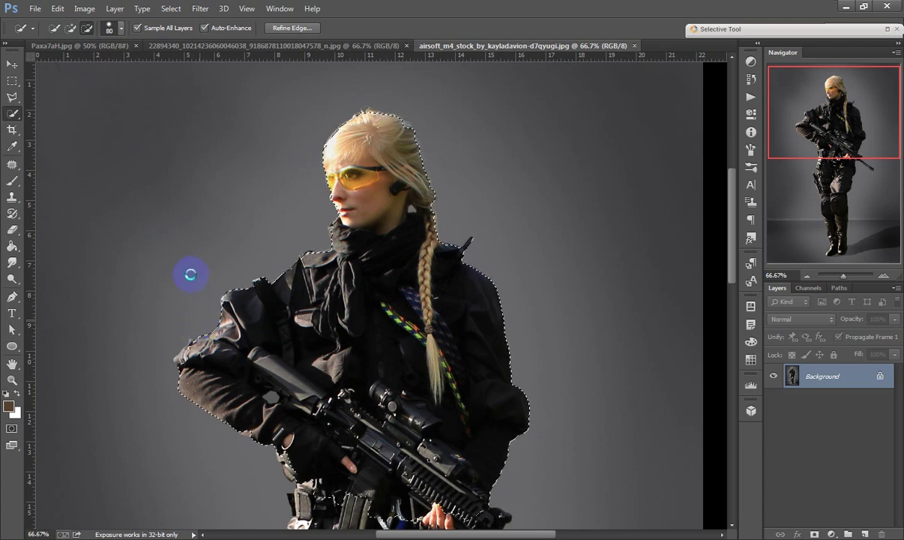
left_click_drag(163, 211, 187, 318)
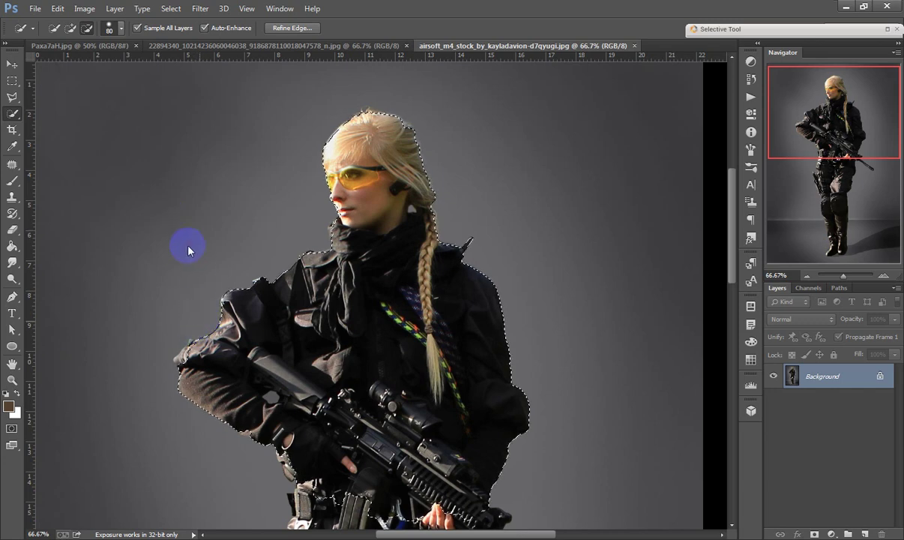
- Add the missed part of the left arm and continue the selection lower down
left_click(71, 28)
mouse_move(225, 363)
left_mouse_down()
mouse_move(195, 360)
mouse_move(218, 373)
mouse_move(281, 375)
left_mouse_up()
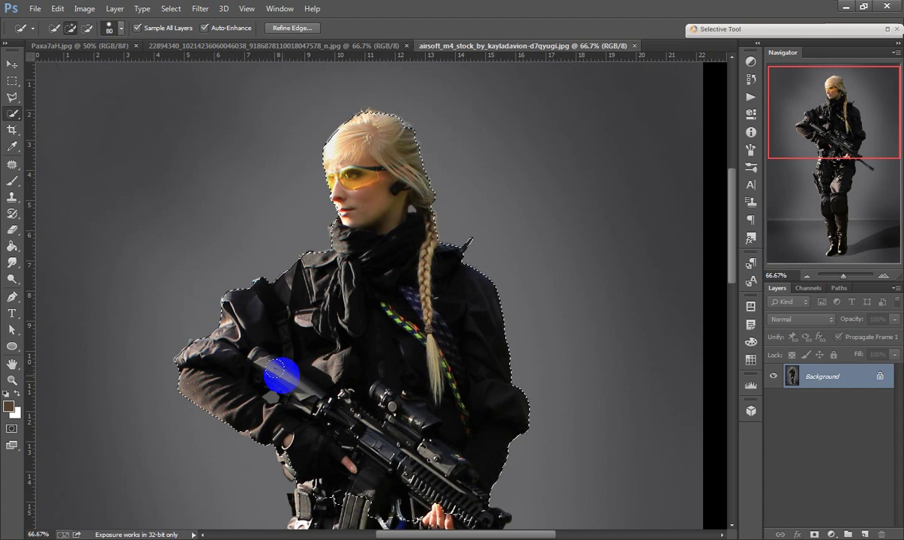
scroll(217, 188, "down", 5)
scroll(224, 202, "right", 2)
mouse_move(242, 223)
left_mouse_down()
mouse_move(293, 311)
mouse_move(268, 225)
mouse_move(227, 307)
mouse_move(202, 208)
mouse_move(186, 185)
mouse_move(226, 276)
mouse_move(199, 273)
mouse_move(201, 329)
mouse_move(279, 307)
mouse_move(319, 257)
mouse_move(313, 236)
mouse_move(327, 262)
mouse_move(459, 319)
mouse_move(435, 303)
mouse_move(307, 359)
mouse_move(265, 306)
mouse_move(313, 261)
mouse_move(196, 413)
mouse_move(161, 333)
mouse_move(178, 423)
mouse_move(187, 430)
mouse_move(290, 389)
mouse_move(265, 416)
mouse_move(286, 398)
mouse_move(285, 430)
mouse_move(289, 351)
left_mouse_up()
- With a smaller brush, remove the gap behind the ear and braid, then refine the hair edge
key("bracketleft")
key("bracketleft")
key("bracketleft")
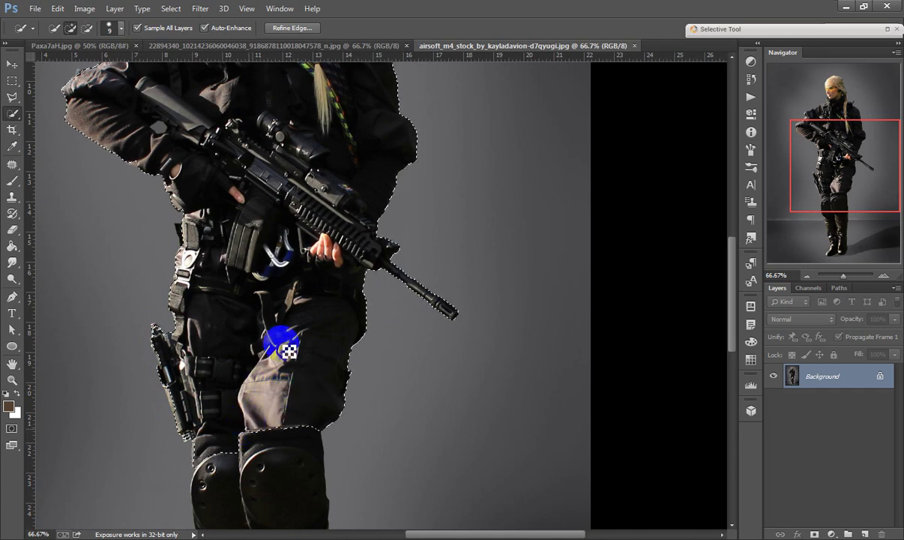
scroll(315, 300, "up", 3)
mouse_move(307, 222)
left_mouse_down()
mouse_move(322, 350)
mouse_move(277, 316)
mouse_move(285, 292)
left_mouse_up()
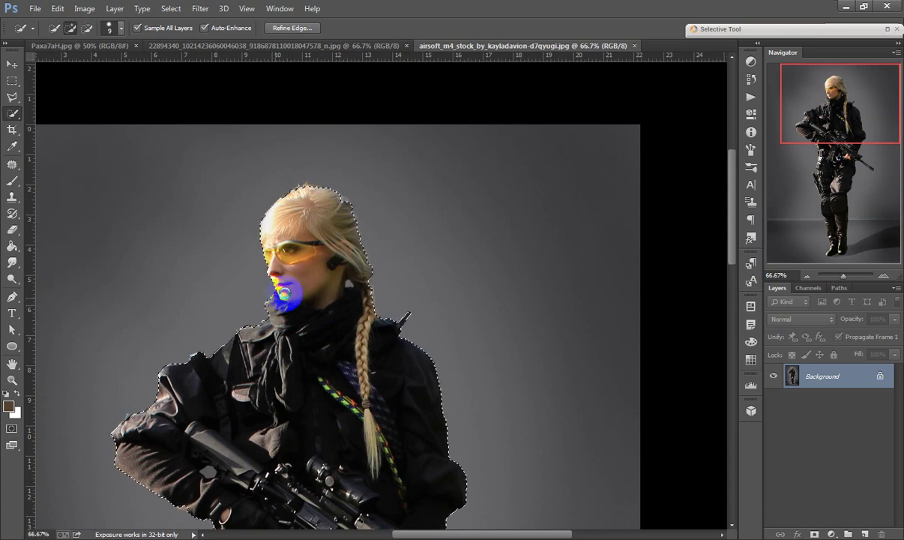
left_click(87, 28)
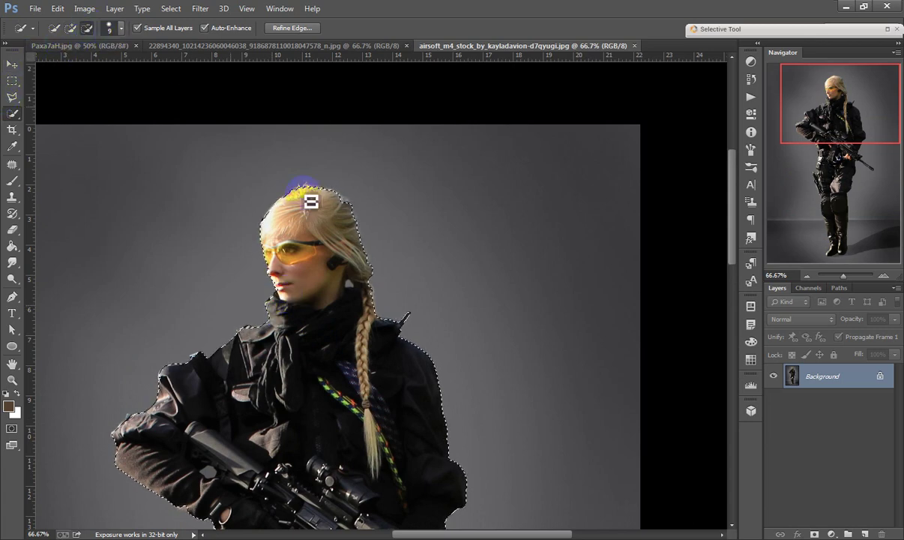
left_click(355, 290)
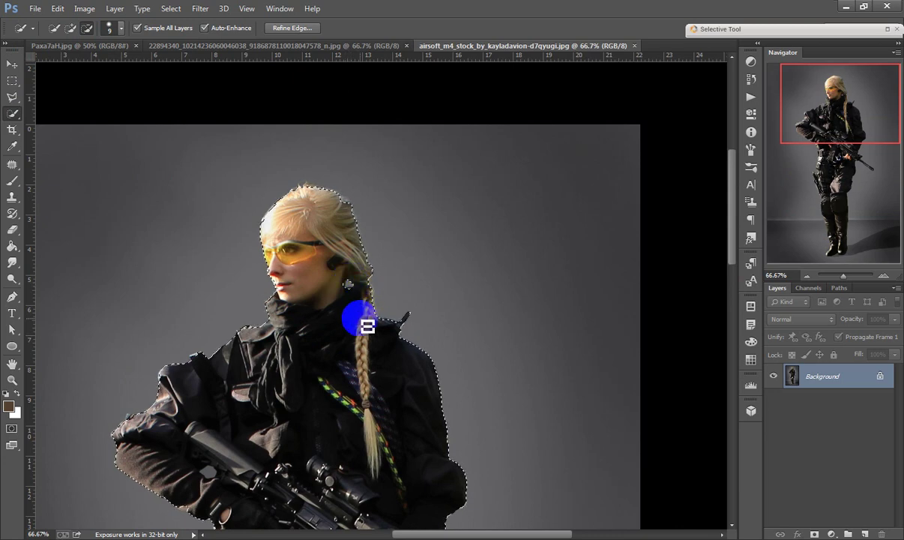
left_click_drag(347, 284, 363, 316)
left_click(277, 30)
mouse_move(256, 250)
left_mouse_down()
mouse_move(274, 210)
mouse_move(371, 260)
mouse_move(371, 304)
mouse_move(375, 275)
mouse_move(352, 247)
left_mouse_up()
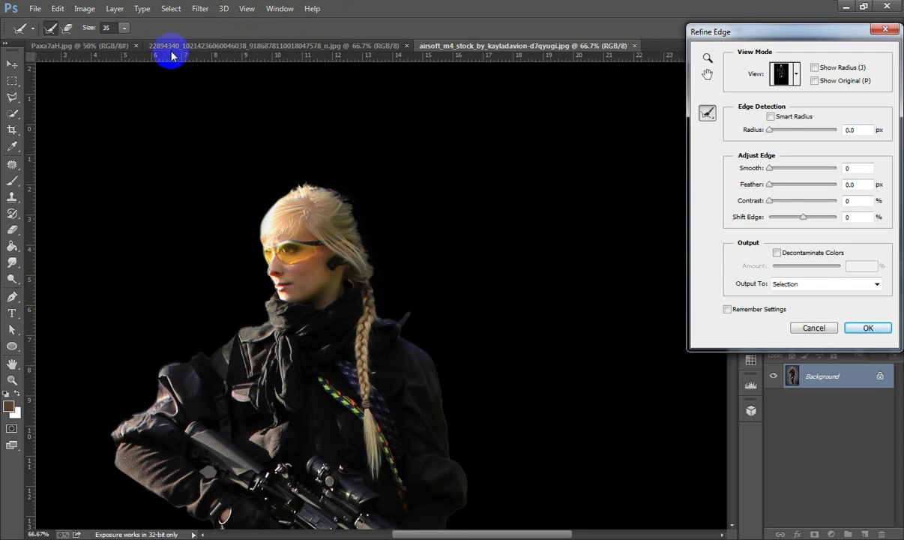
- Accept the refined edge and add a layer mask isolating the soldier on transparency
left_click(866, 327)
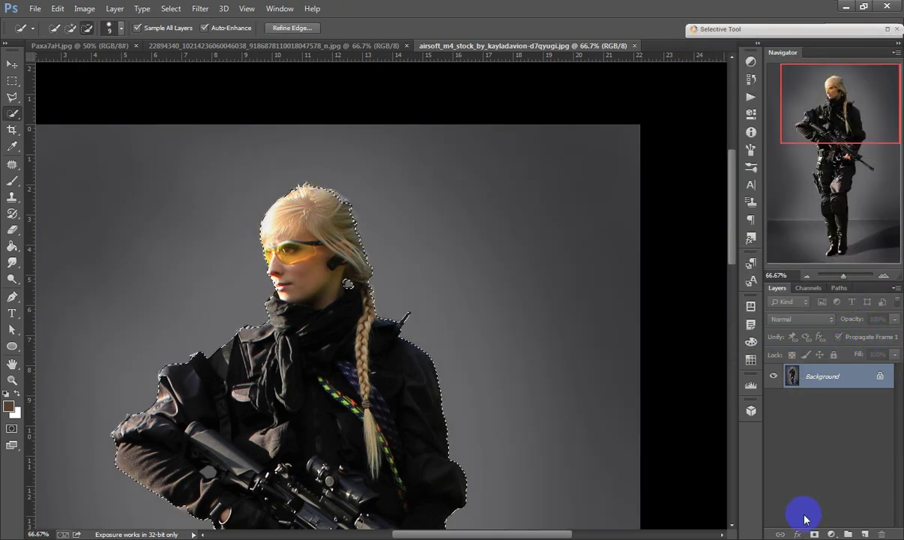
left_click(813, 532)
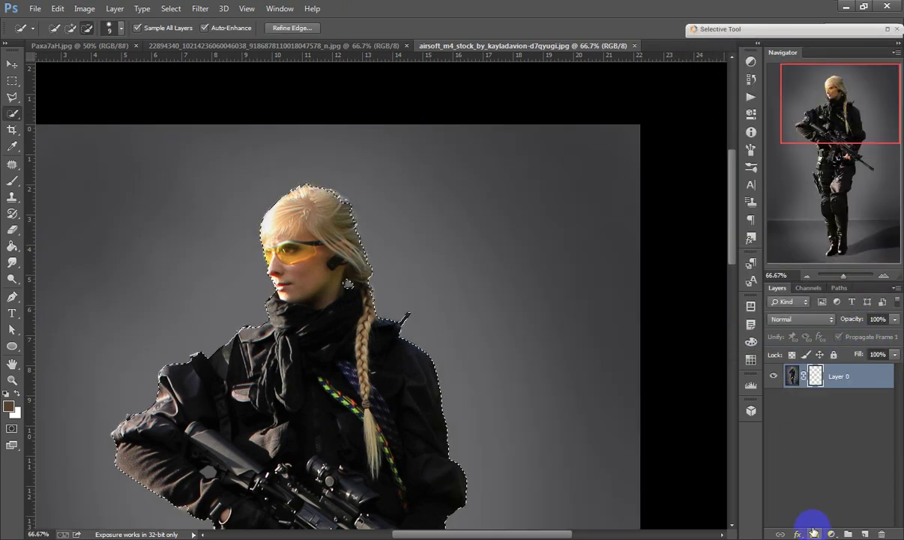
key("ctrl+0")
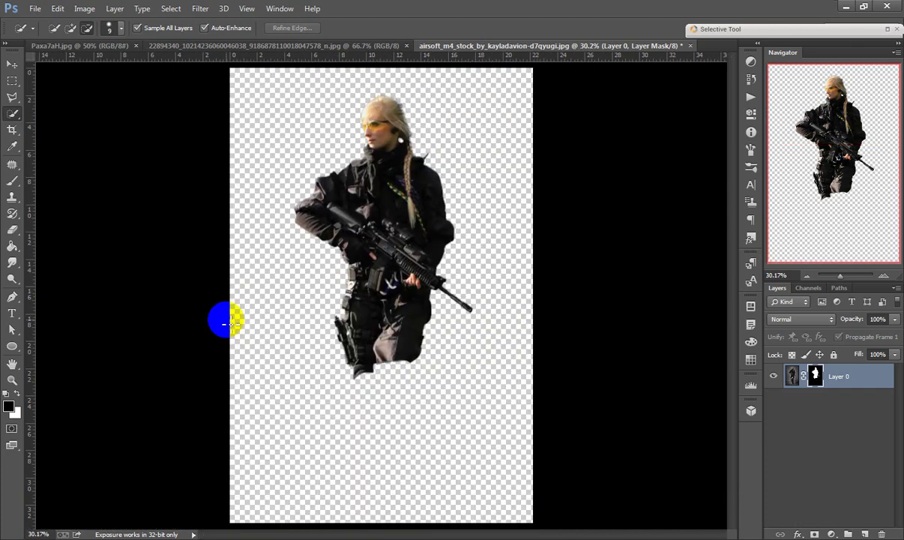
left_click(12, 63)
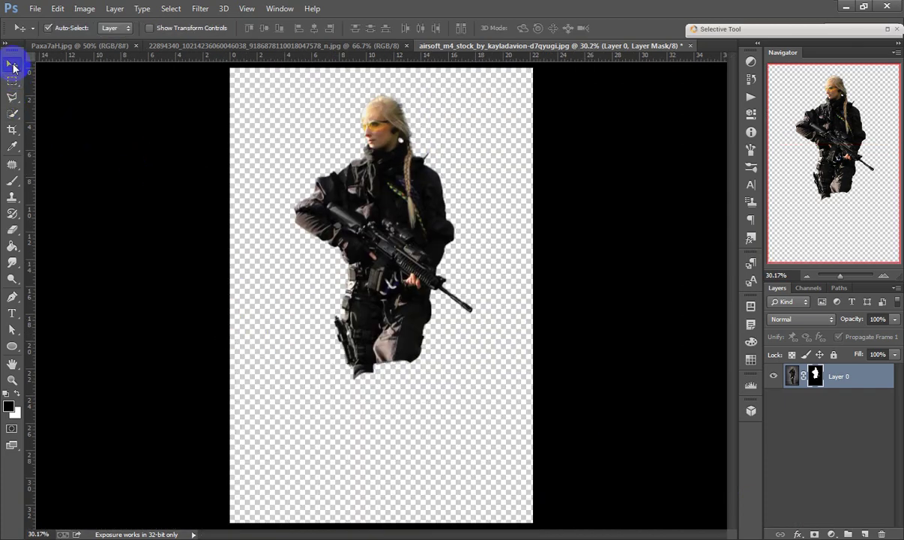
left_click(75, 45)
- Copy the handprint texture into the poster, scale it to about 212%, and place it beneath the soldier
left_click(238, 46)
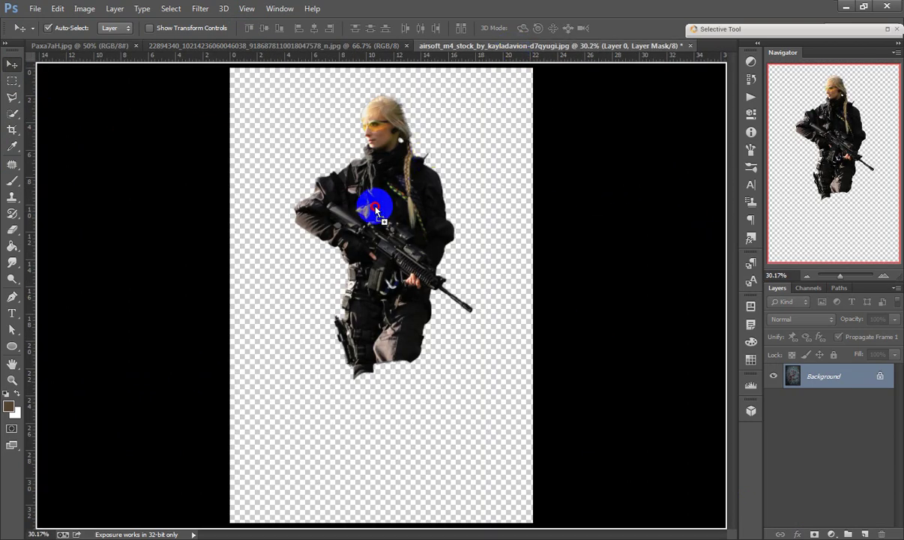
left_click_drag(512, 50, 375, 213)
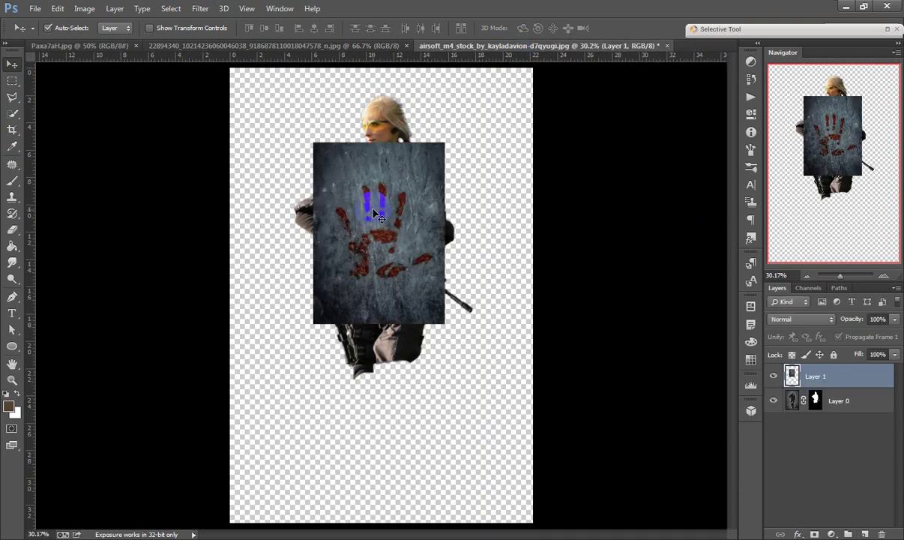
key("ctrl+t")
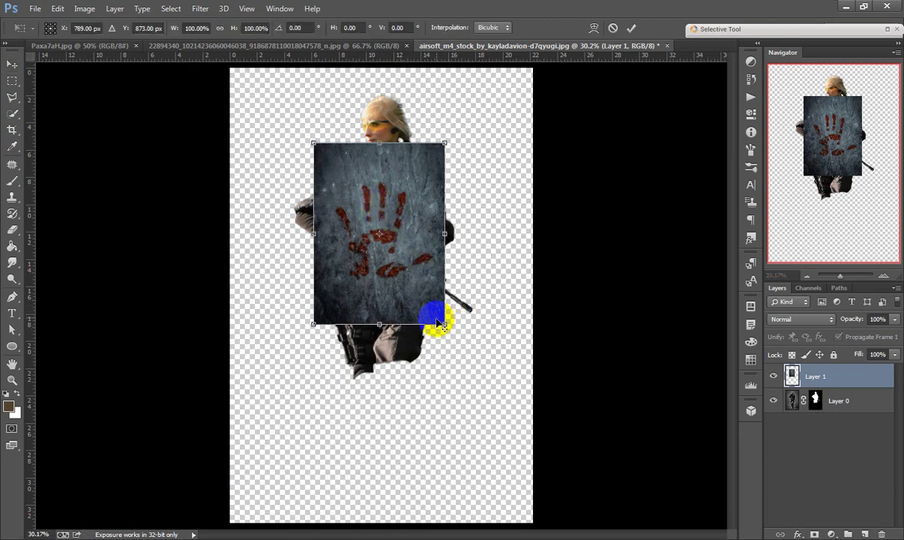
left_click_drag(445, 324, 490, 432)
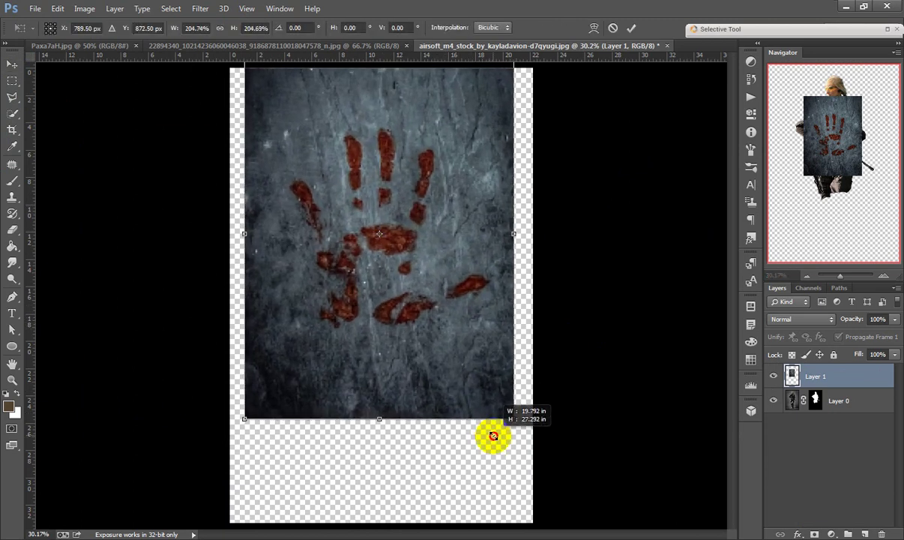
left_click_drag(461, 342, 480, 327)
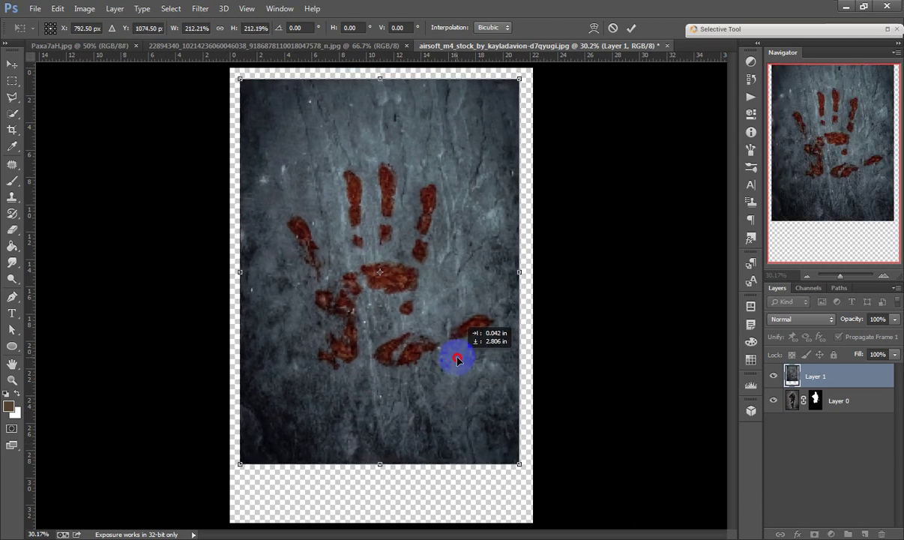
left_click(631, 28)
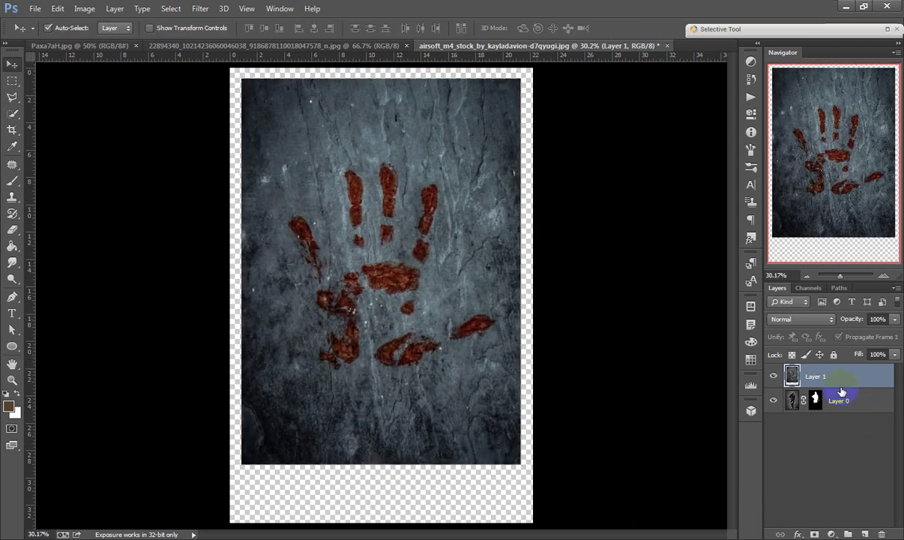
left_click_drag(817, 375, 838, 402)
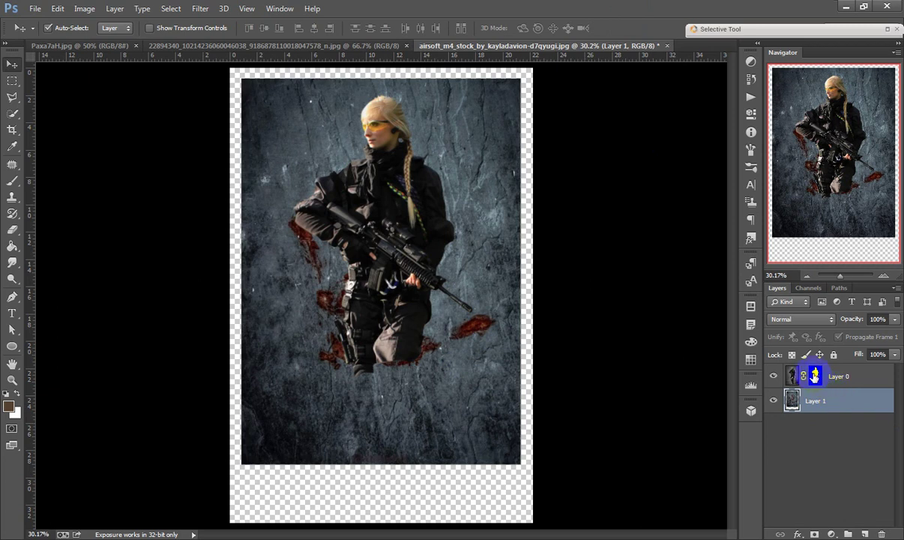
- Apply the soldier layer's mask permanently
left_click(815, 375)
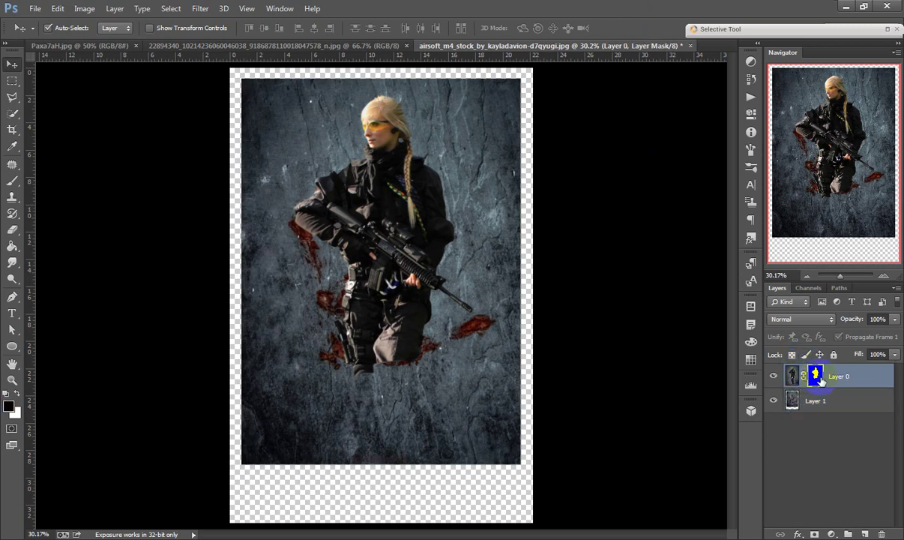
right_click(817, 376)
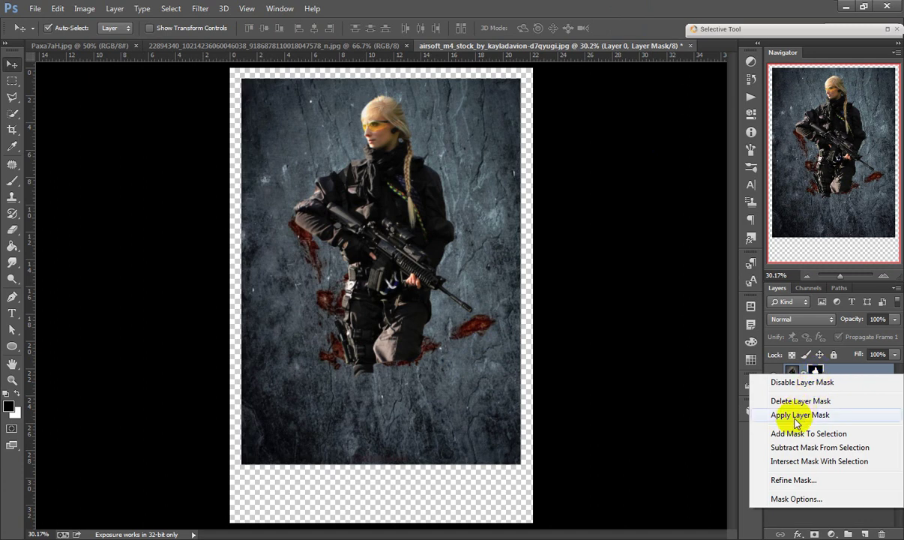
left_click(796, 414)
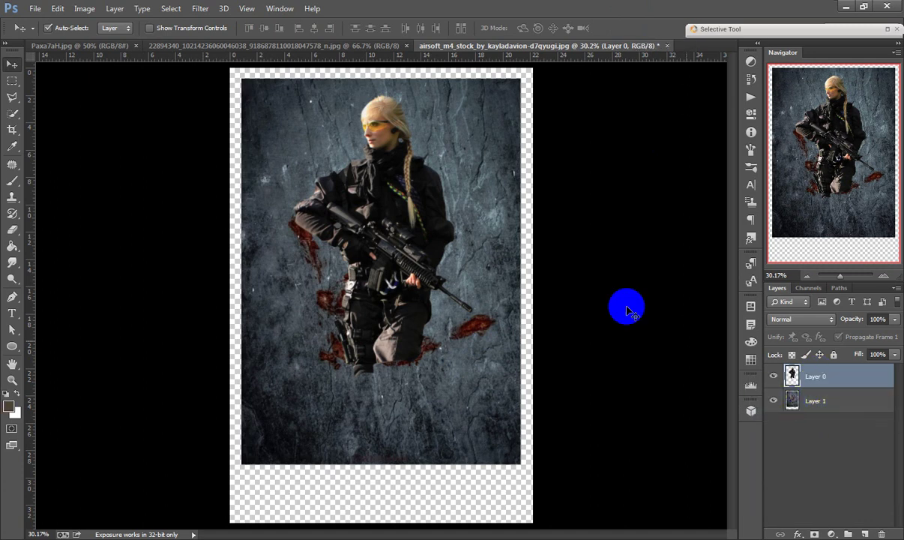
- Crop the canvas to the texture, removing the transparent strip
left_click(9, 131)
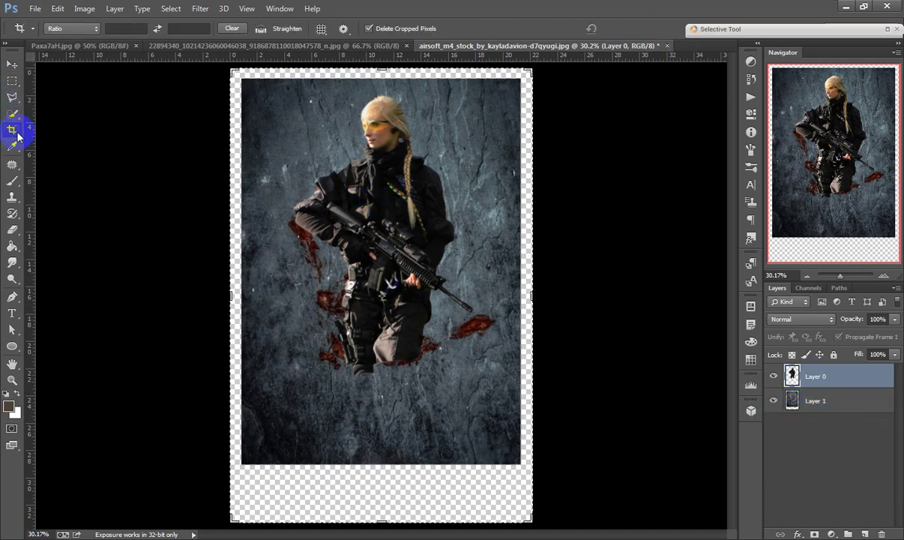
right_click(18, 134)
left_click(44, 124)
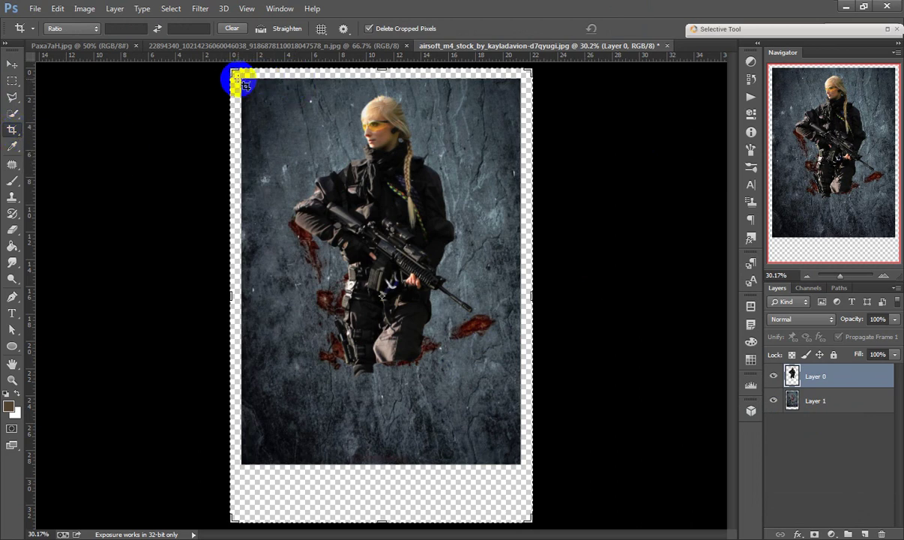
left_click_drag(531, 517, 520, 461)
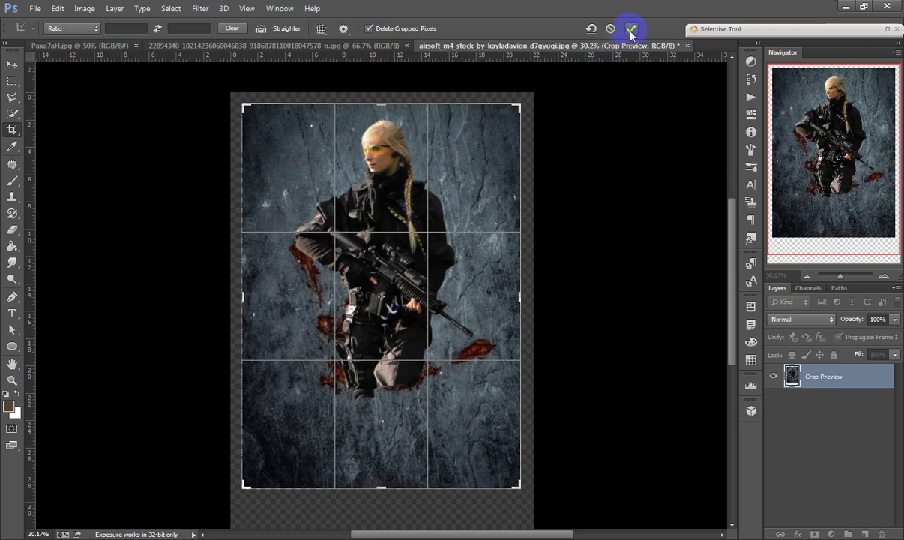
left_click(636, 28)
left_click(12, 65)
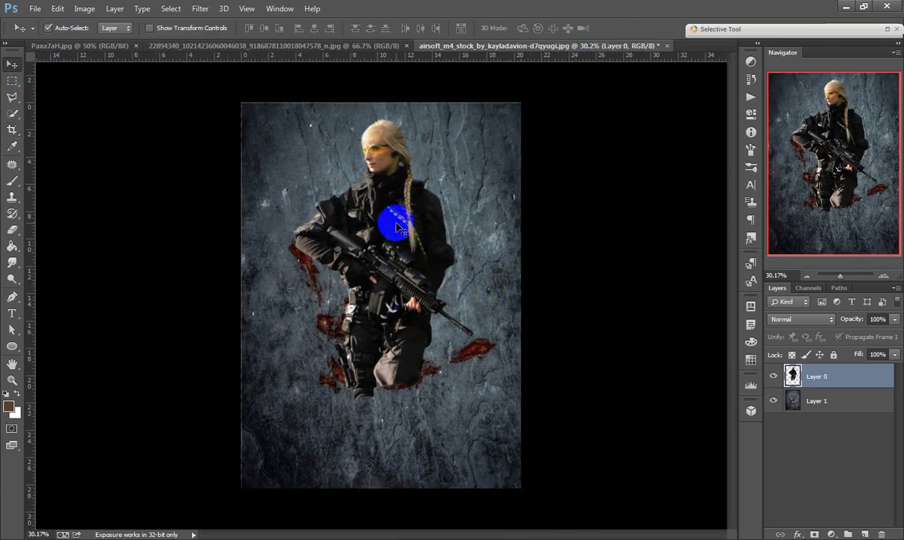
- Scale the soldier layer to about 129% and nudge her slightly left
key("ctrl+t")
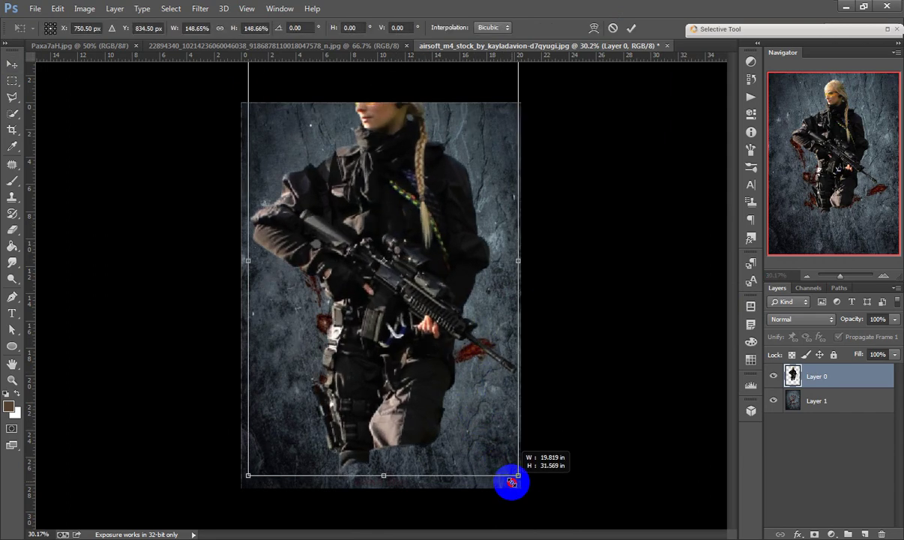
mouse_move(474, 405)
left_mouse_down()
mouse_move(478, 453)
mouse_move(473, 415)
mouse_move(479, 444)
left_mouse_up()
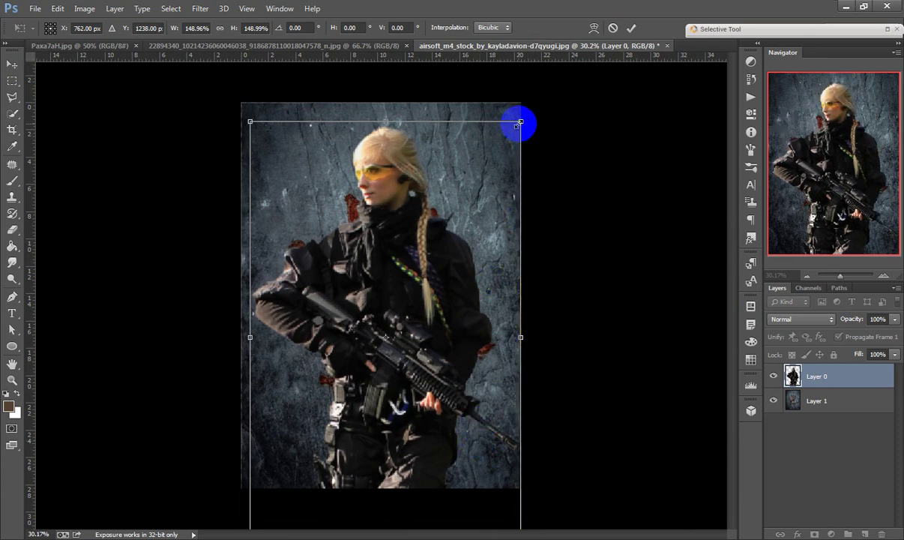
left_click_drag(521, 122, 502, 150)
left_click_drag(452, 213, 421, 235)
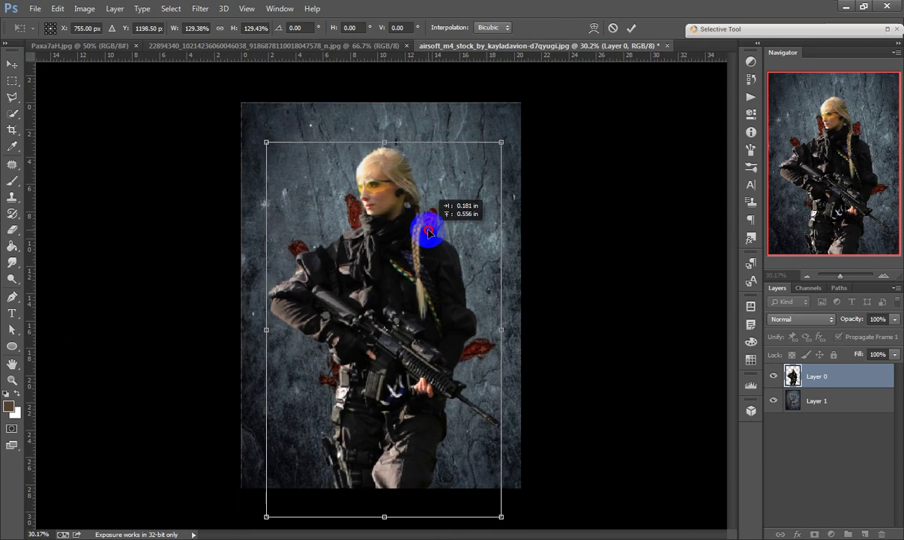
left_click(631, 28)
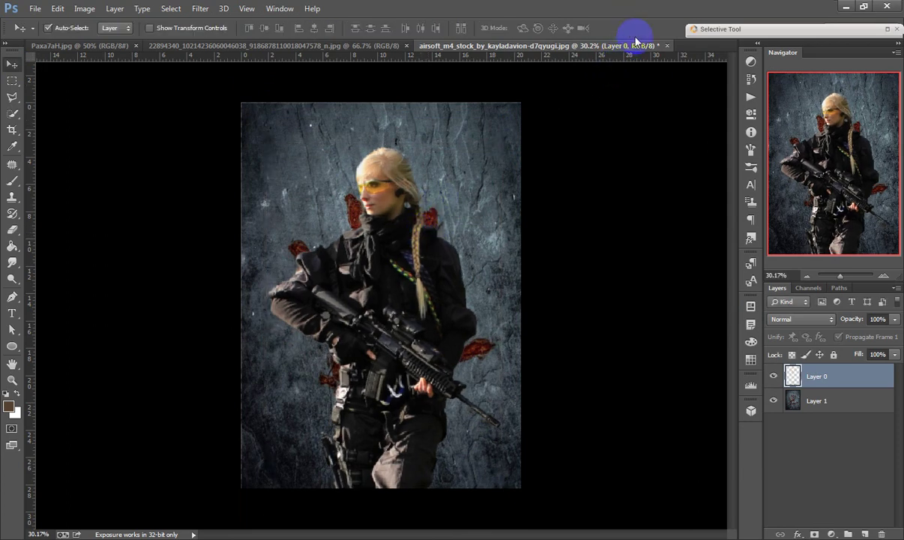
key("ctrl+0")
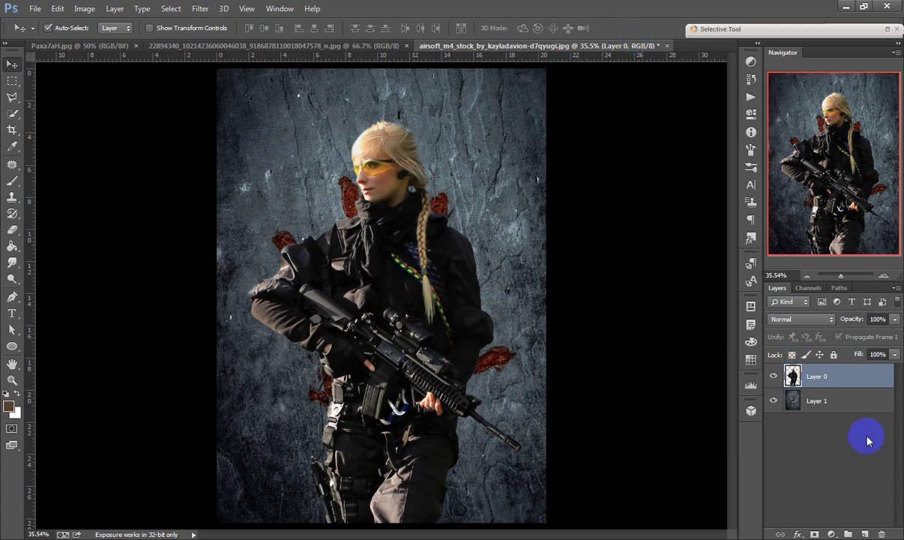
left_click(853, 407)
- Bring the Union Jack into the poster as Layer 2, rotated 90° and stretched to fill the canvas
left_click(825, 403)
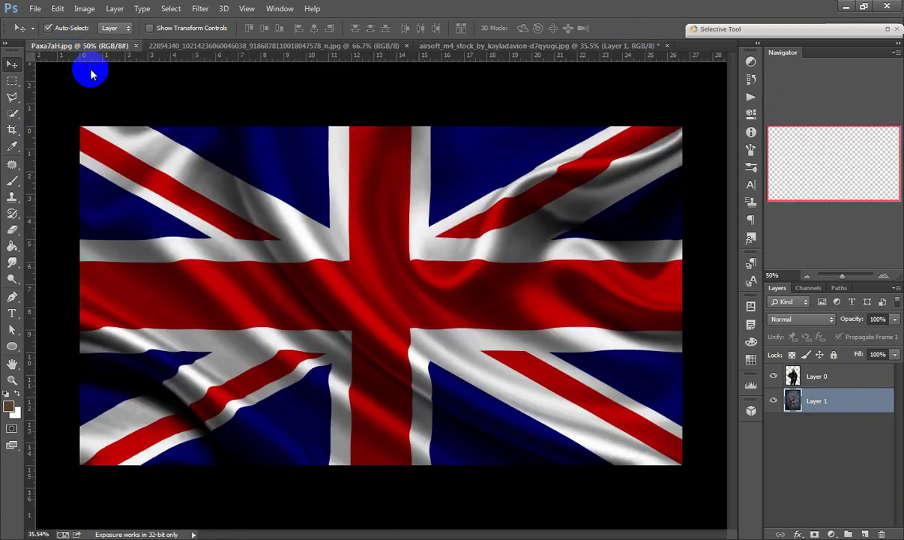
left_click(67, 46)
mouse_move(296, 313)
left_mouse_down()
mouse_move(316, 47)
mouse_move(466, 49)
mouse_move(382, 235)
left_mouse_up()
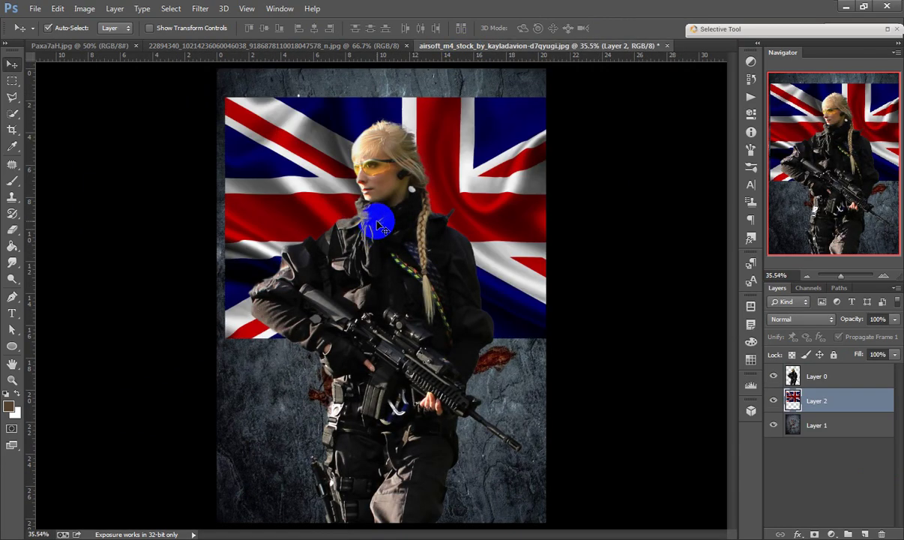
key("ctrl+t")
mouse_move(692, 152)
left_mouse_down()
mouse_move(555, 384)
mouse_move(511, 409)
left_mouse_up()
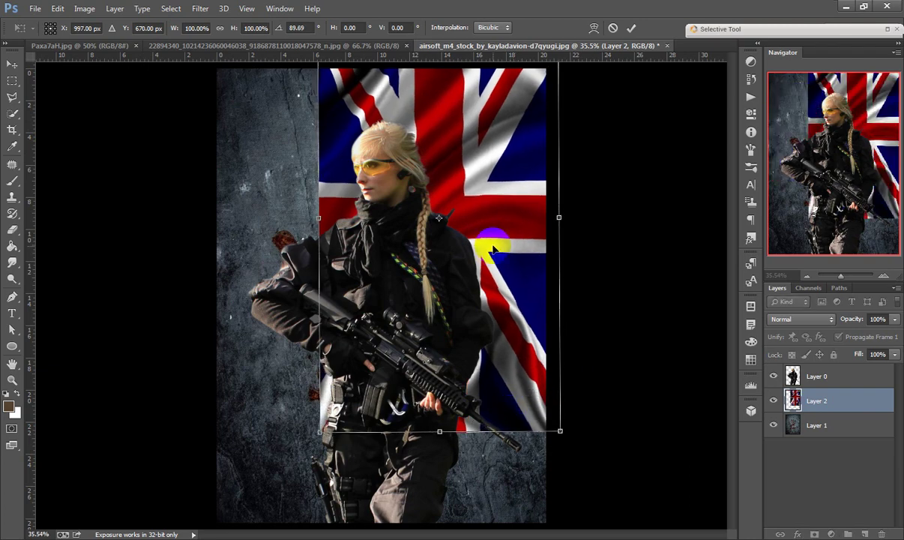
left_click_drag(490, 259, 377, 323)
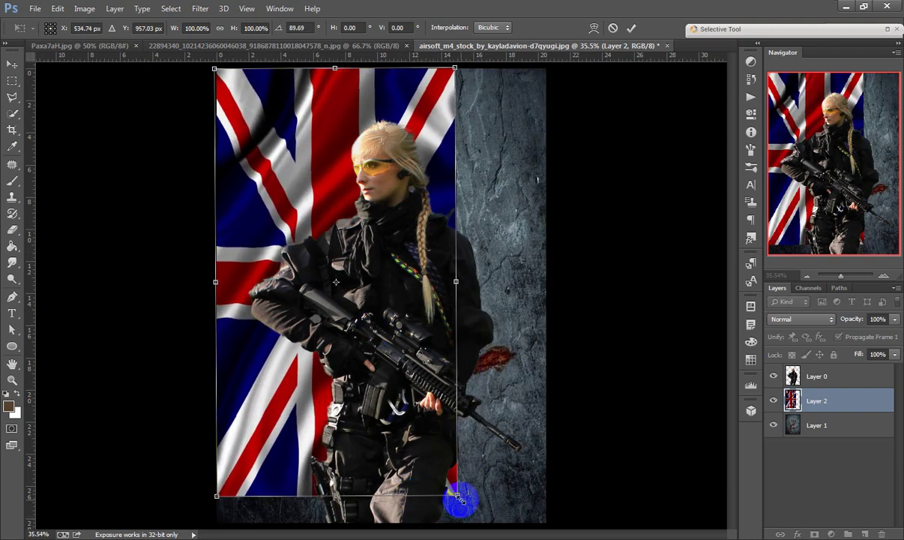
left_click_drag(468, 507, 555, 537)
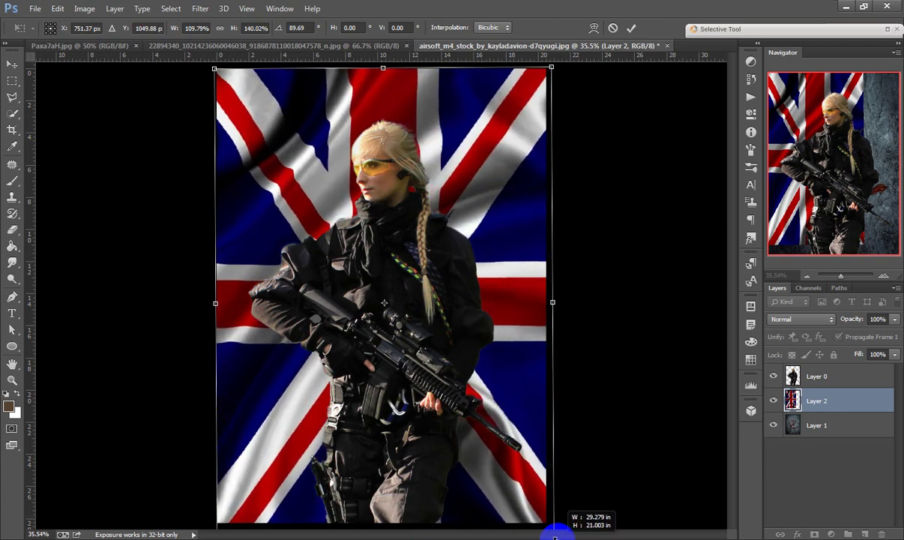
left_click(631, 27)
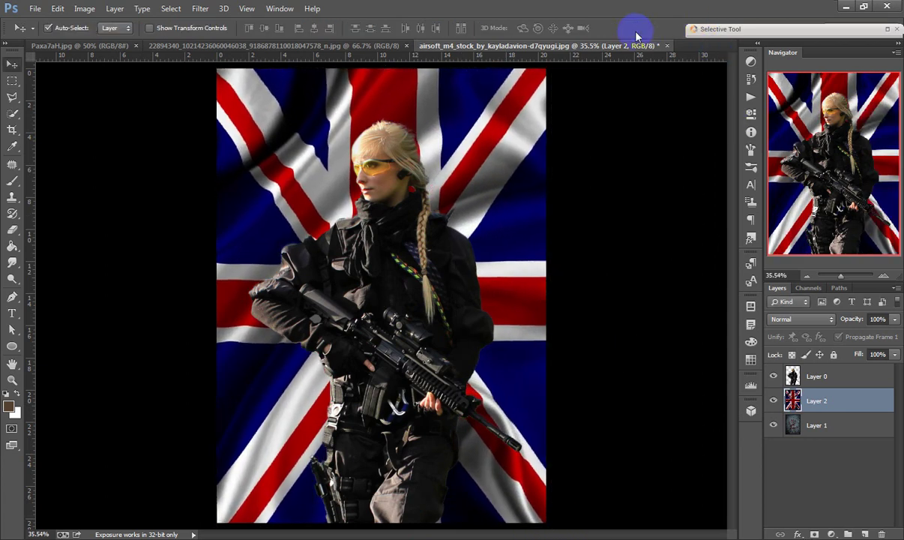
left_click(816, 403)
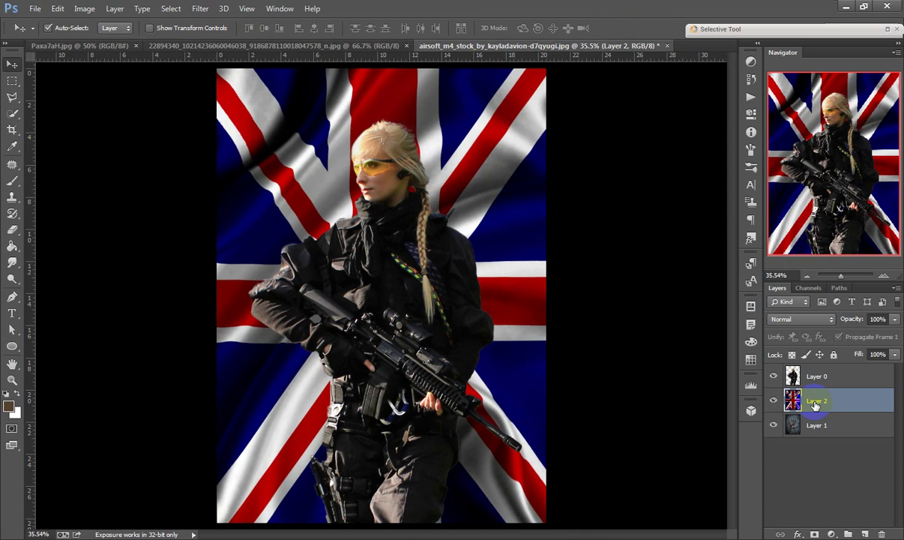
- Set the flag layer to Color Burn, trying lower opacities before leaving it at 100%
left_click(790, 325)
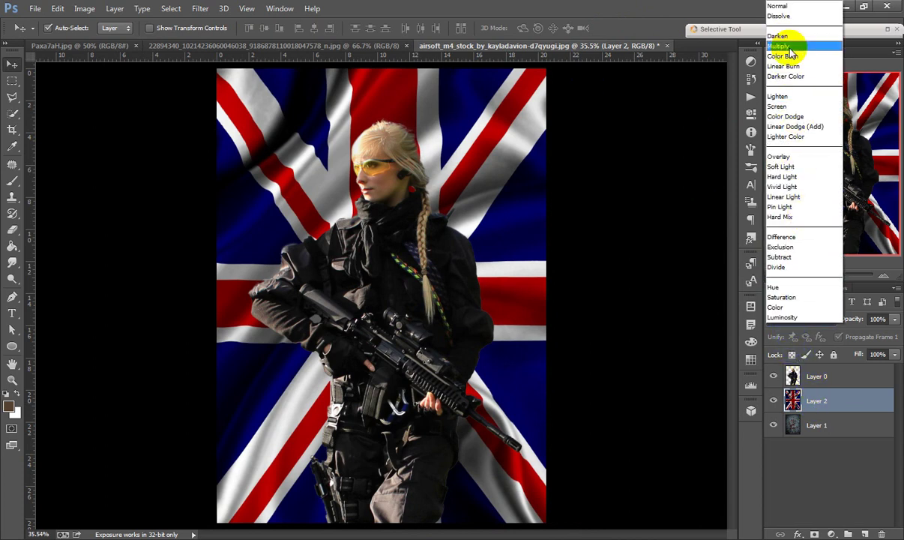
left_click(790, 56)
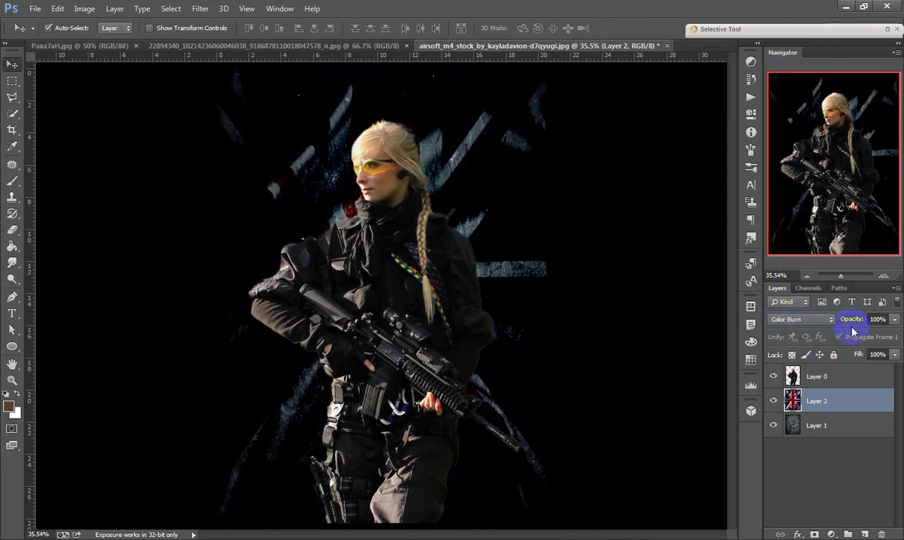
mouse_move(851, 321)
left_mouse_down()
mouse_move(817, 323)
mouse_move(832, 323)
left_mouse_up()
left_click_drag(793, 325, 901, 336)
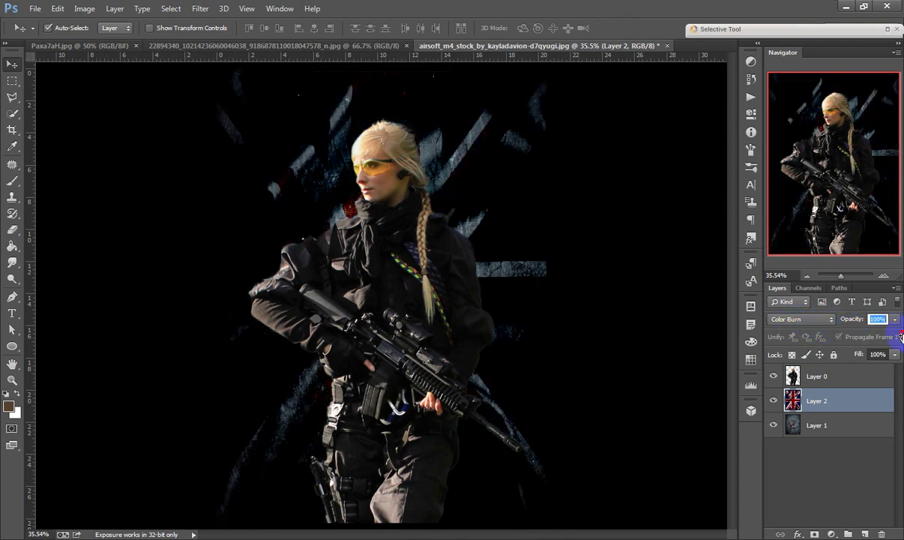
left_click(317, 259)
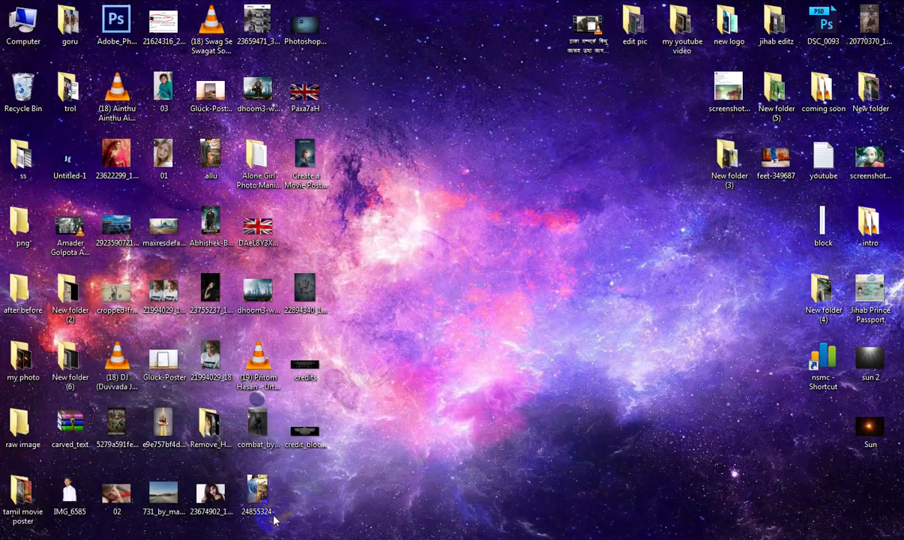
- Select the Union Jack image file on the Windows desktop
left_click(257, 227)
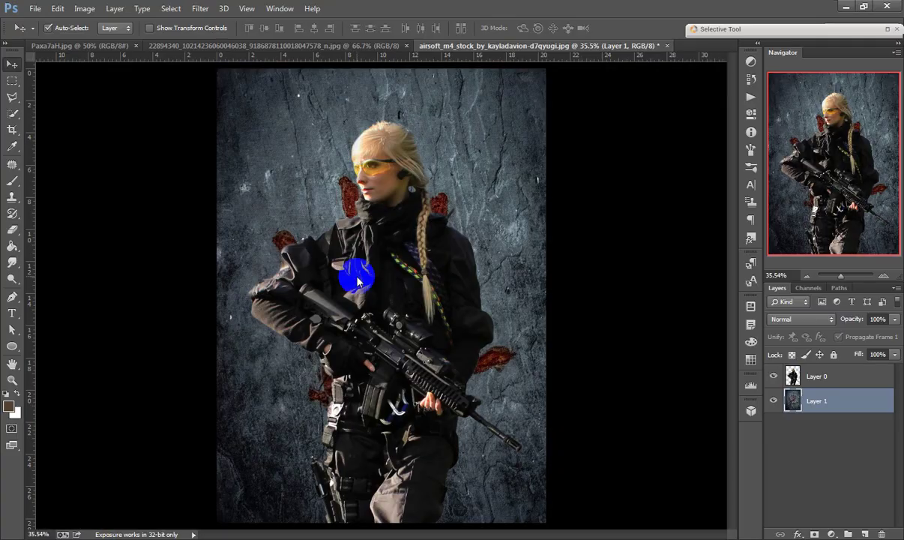
- Place the Union Jack image on the poster, rotated about 91° and stretched over the canvas
left_click_drag(99, 537, 357, 279)
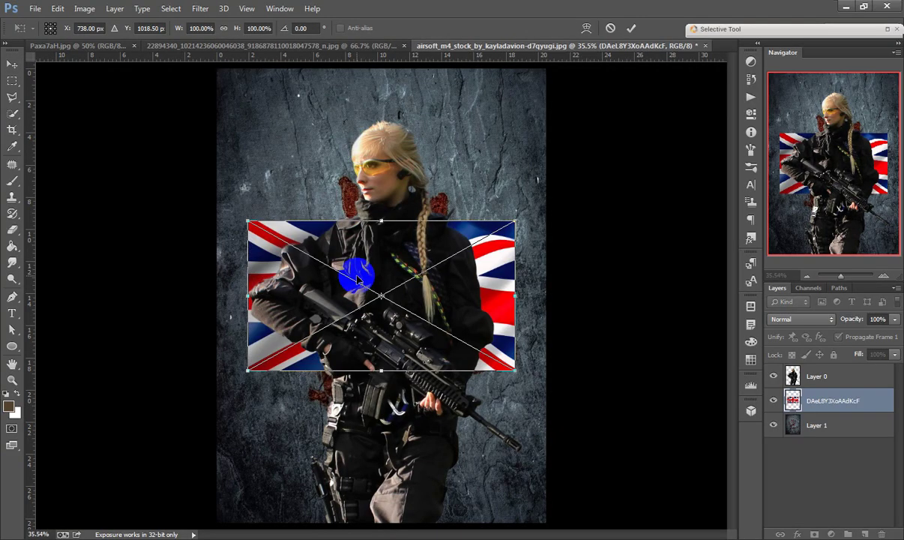
left_click_drag(586, 135, 498, 450)
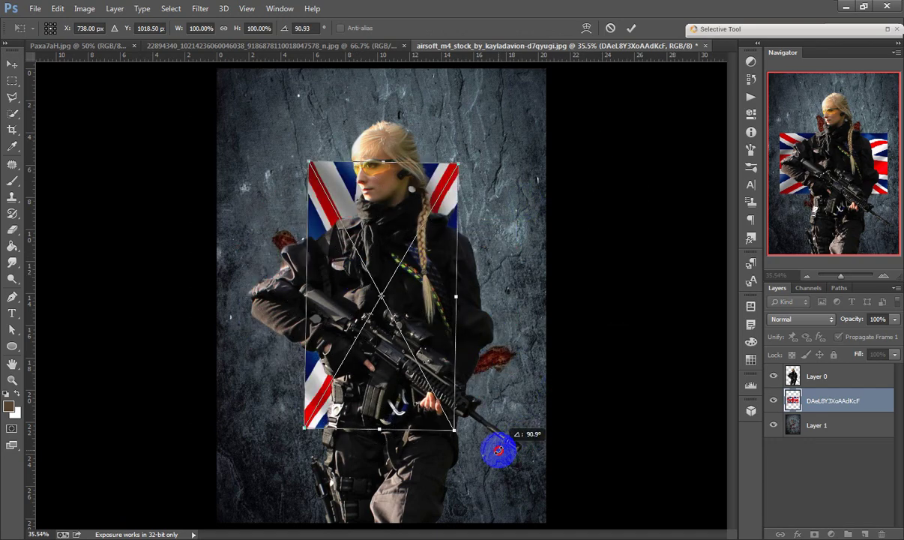
left_click_drag(307, 158, 217, 69)
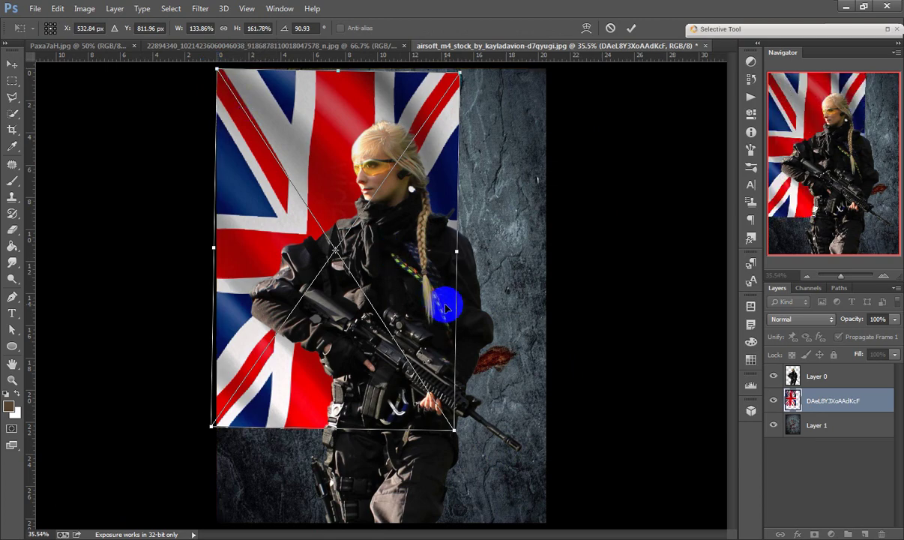
left_click_drag(449, 302, 498, 309)
left_click_drag(458, 428, 555, 525)
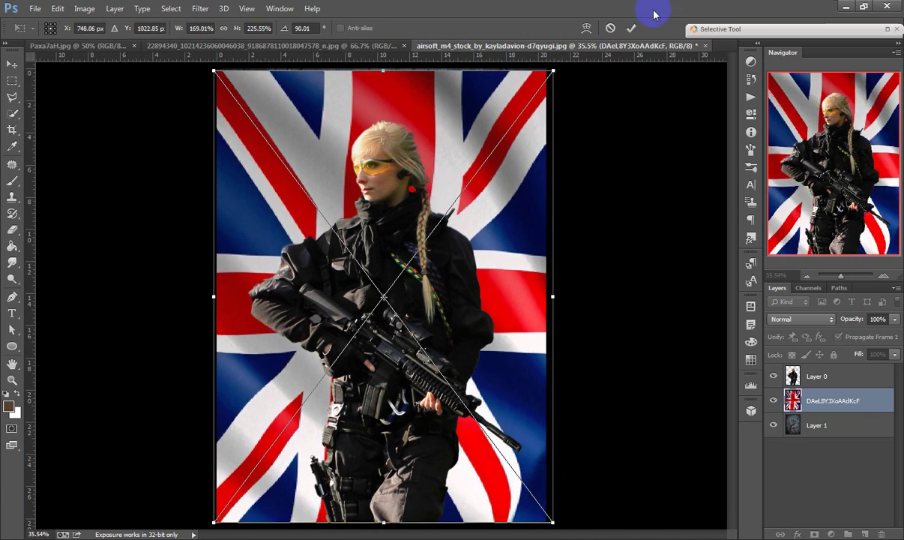
left_click_drag(552, 69, 551, 67)
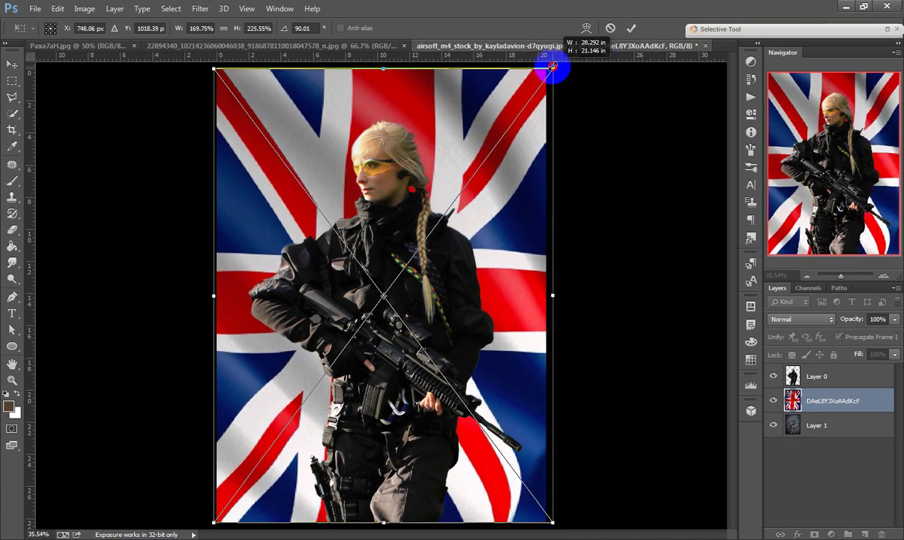
left_click(630, 28)
- Rasterize the new flag layer and blend it in Multiply at 87% opacity
right_click(842, 405)
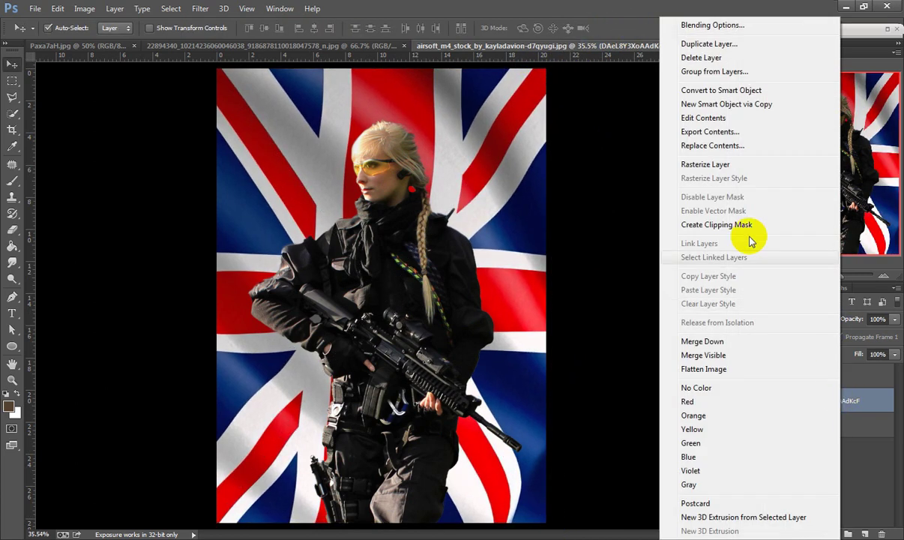
left_click(752, 162)
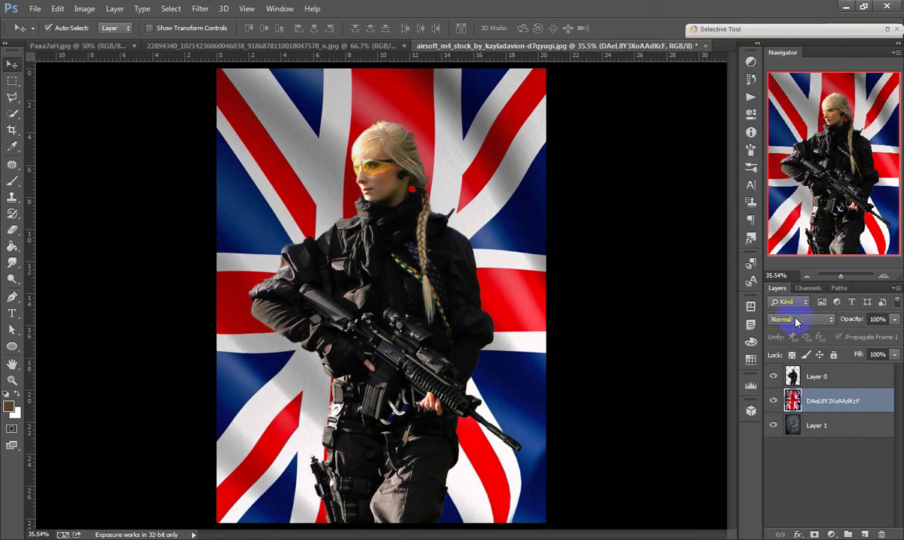
left_click(789, 319)
left_click(783, 43)
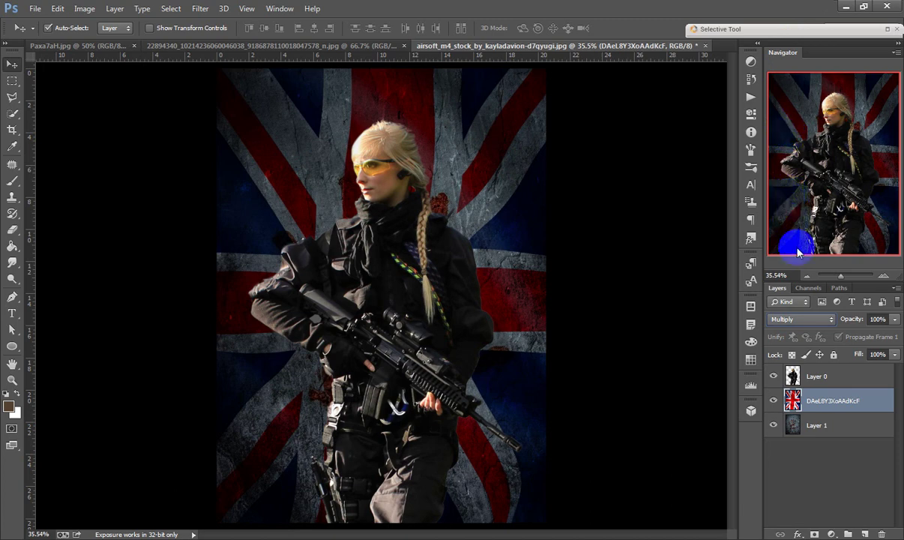
left_click_drag(851, 319, 842, 319)
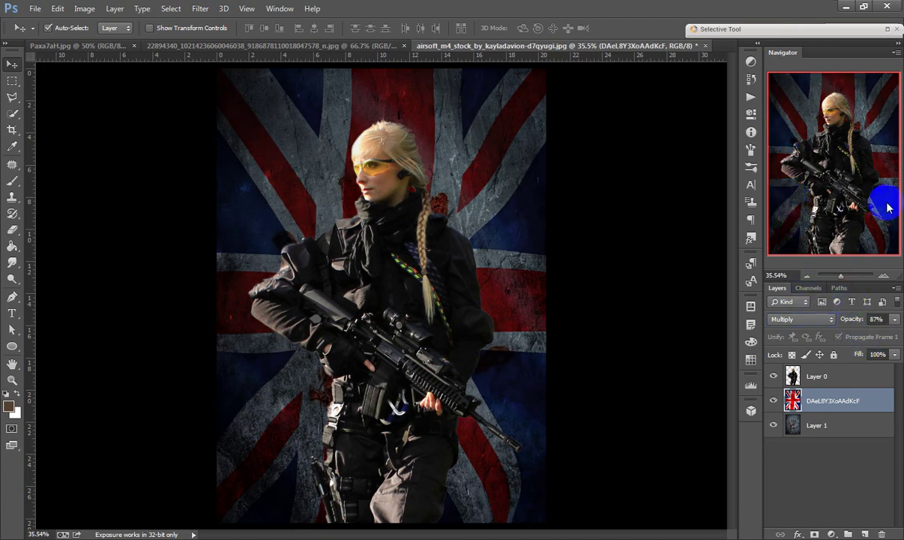
left_click(830, 534)
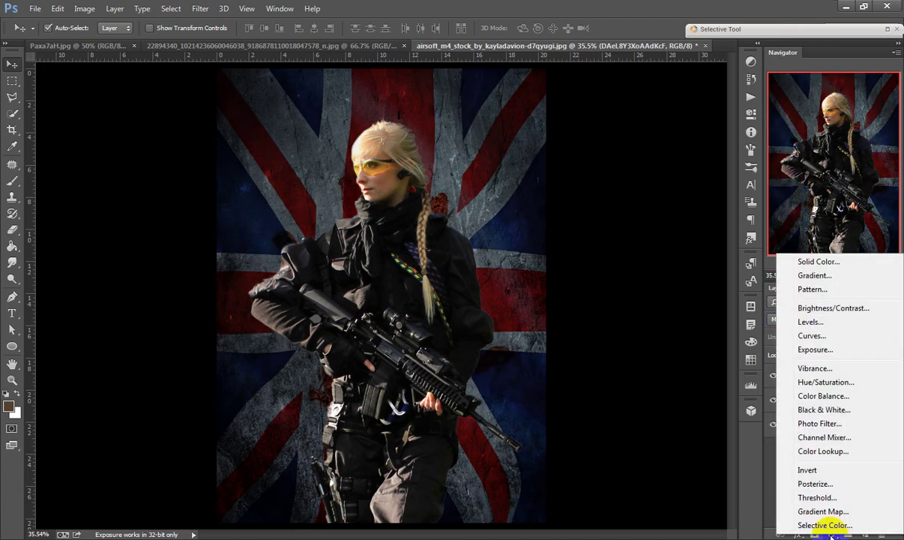
- Brighten the flag with a Brightness/Contrast adjustment layer at brightness 54
left_click(850, 309)
left_click_drag(665, 120, 690, 122)
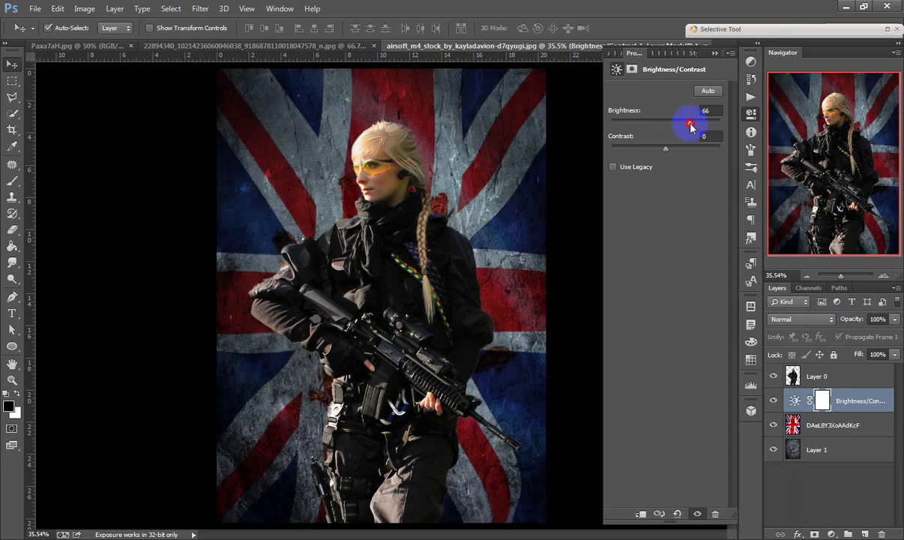
left_click(715, 53)
left_click(827, 385)
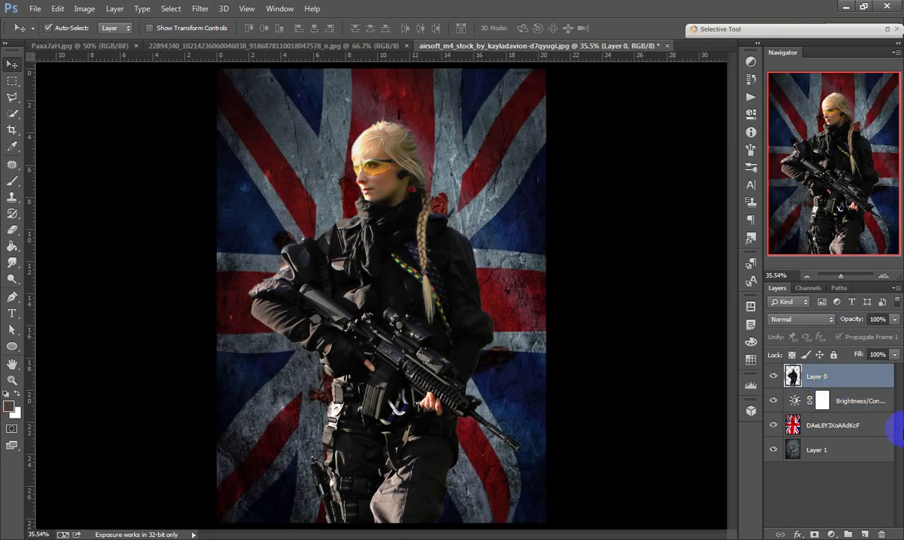
- Apply a Camera Raw Filter to Layer 0 with Clarity +100, Contrast +32, Highlights +14, Whites -100
left_click(200, 8)
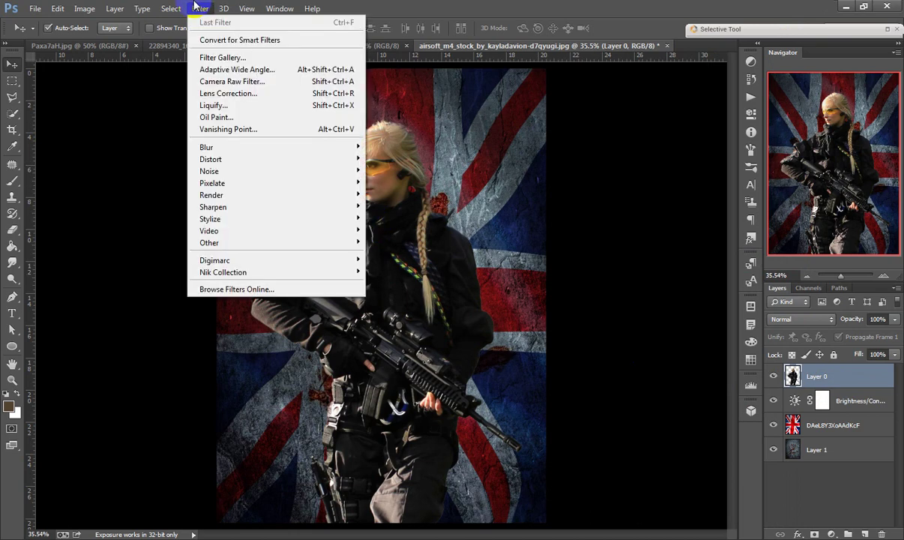
left_click(207, 82)
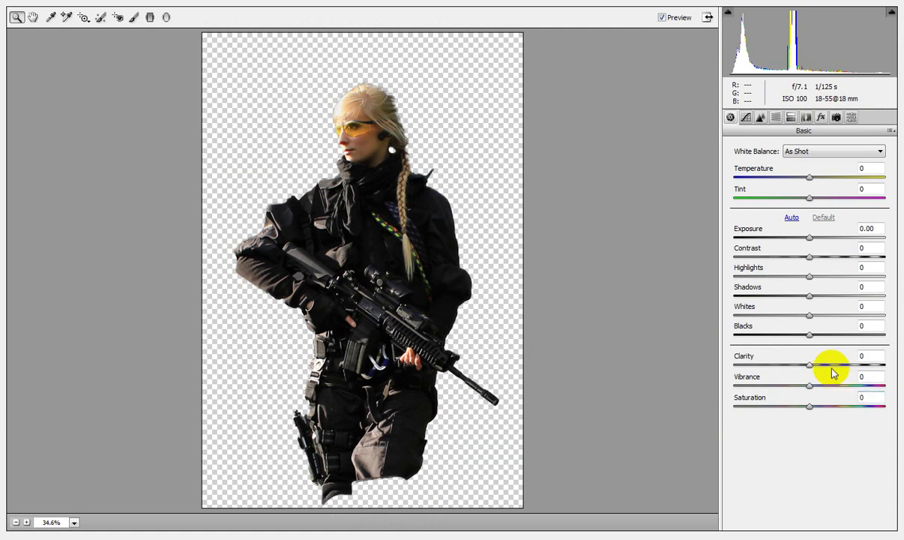
left_click_drag(831, 368, 900, 367)
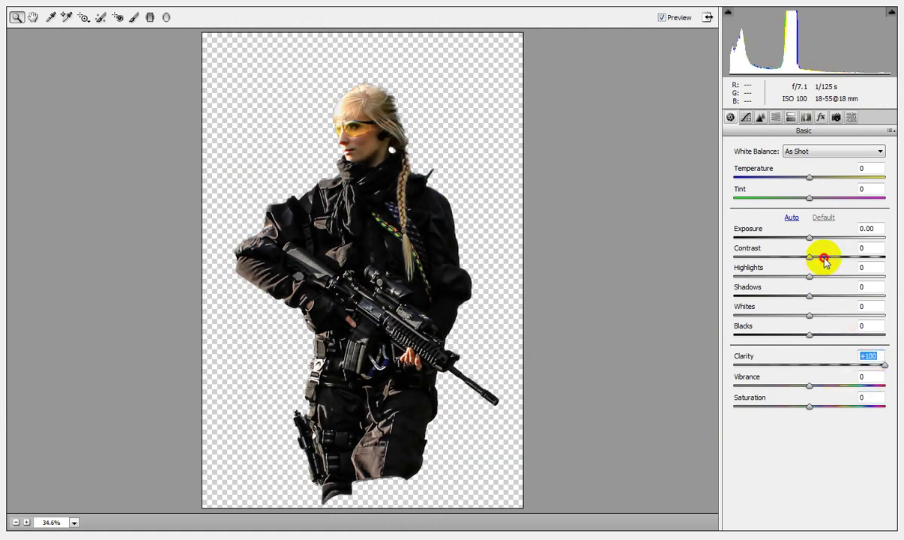
mouse_move(824, 259)
left_mouse_down()
mouse_move(849, 275)
mouse_move(706, 277)
mouse_move(801, 290)
mouse_move(736, 309)
left_mouse_up()
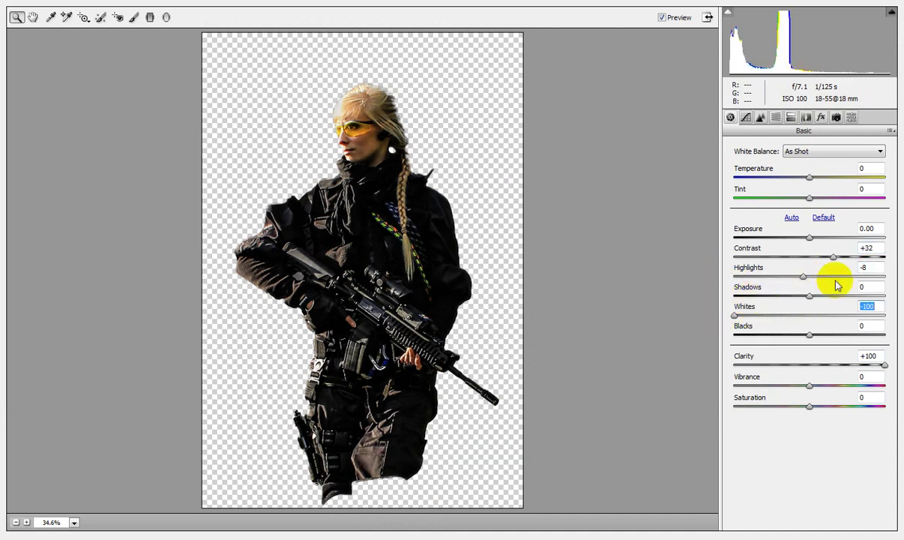
left_click_drag(833, 277, 821, 278)
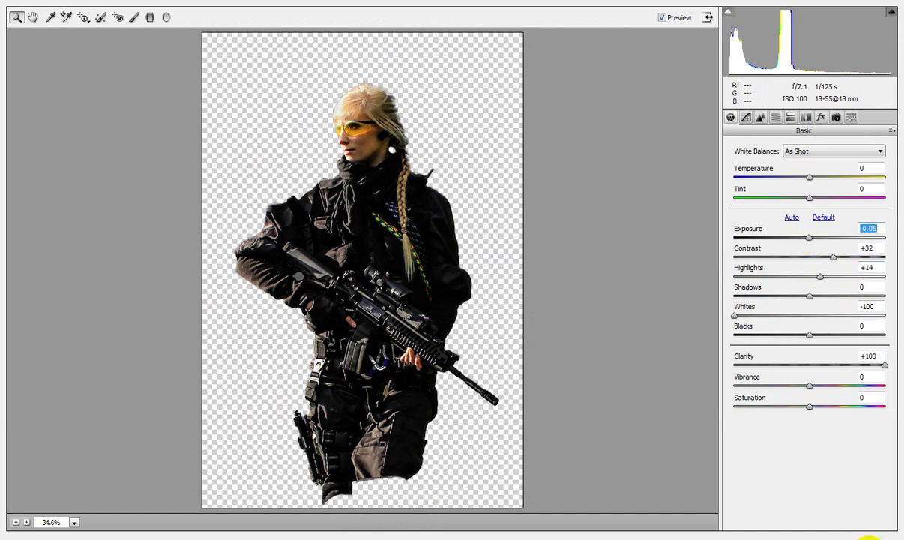
left_click(707, 18)
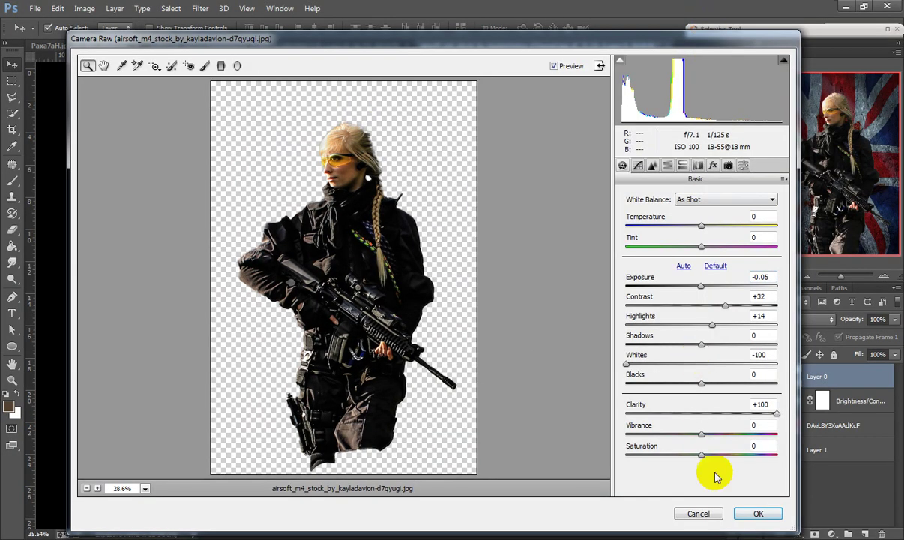
left_click(748, 513)
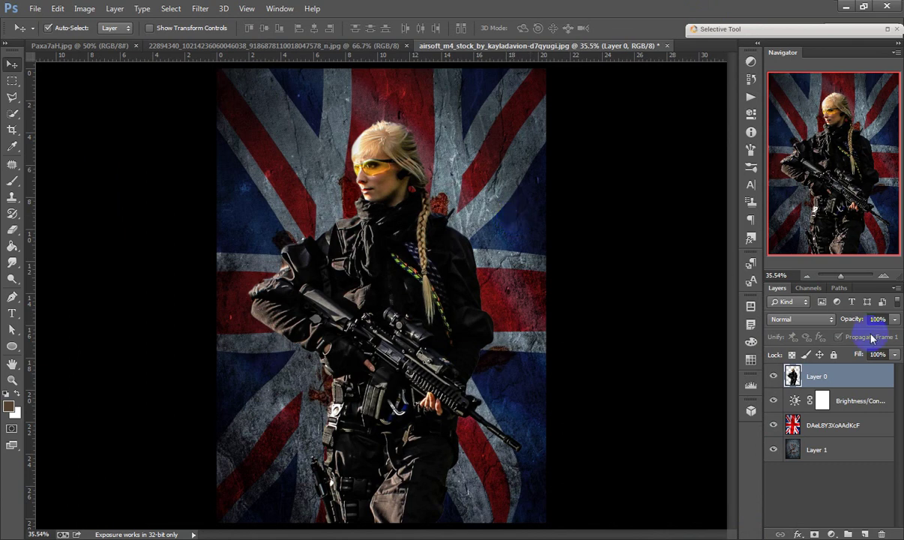
- Fill a new top layer via Apply Image using Merged source, Multiply blending, 100% opacity
left_click(864, 534)
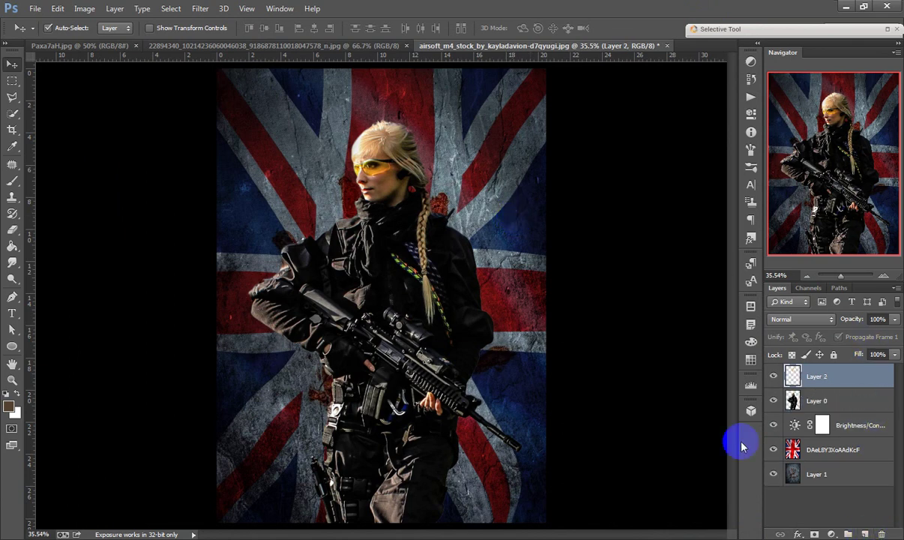
left_click(84, 9)
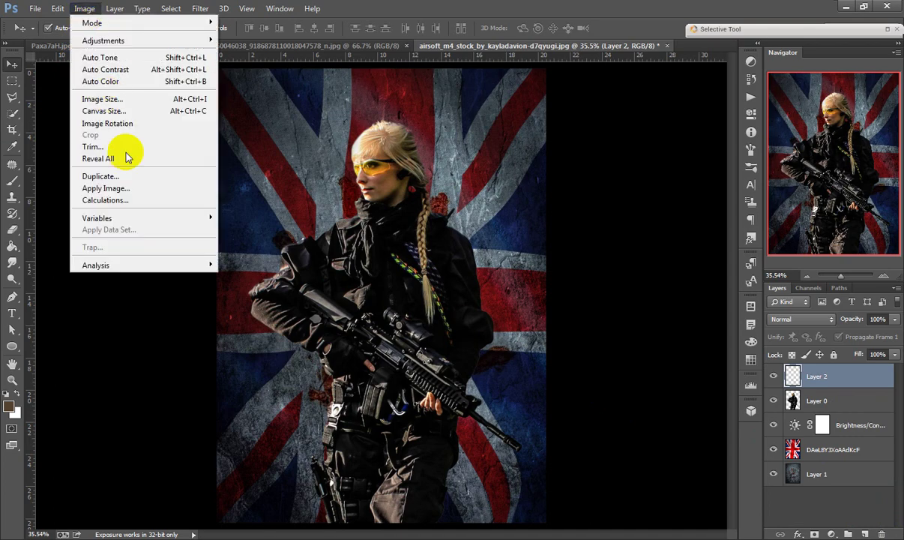
left_click(131, 188)
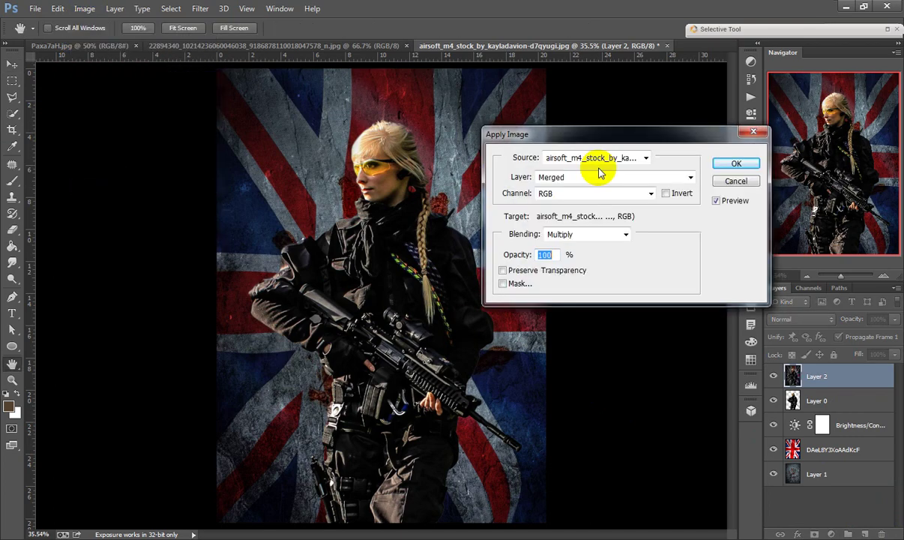
left_click(540, 177)
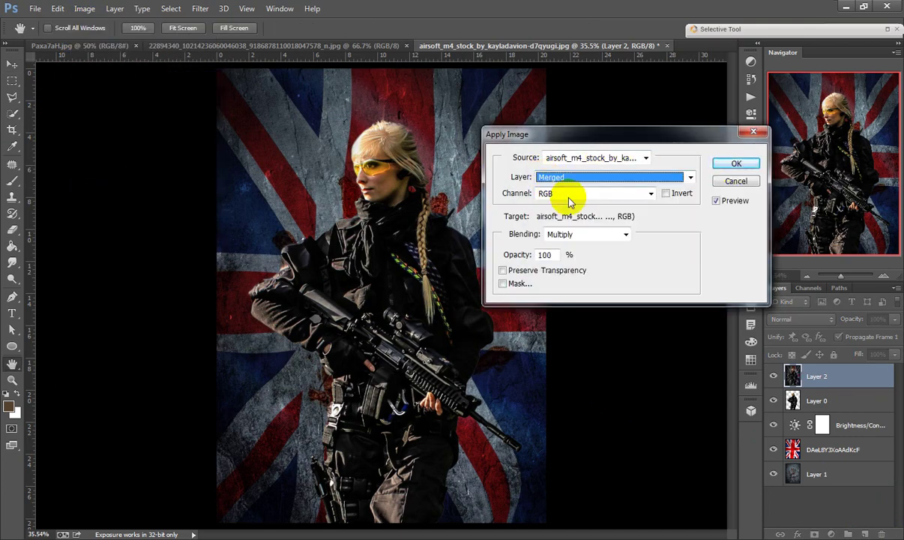
left_click(568, 194)
left_click(568, 194)
left_click(569, 234)
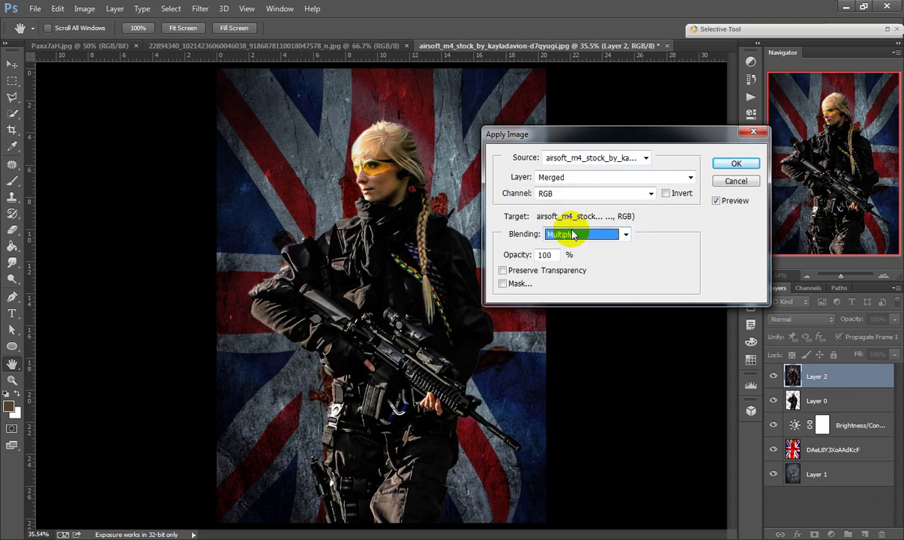
left_click(736, 164)
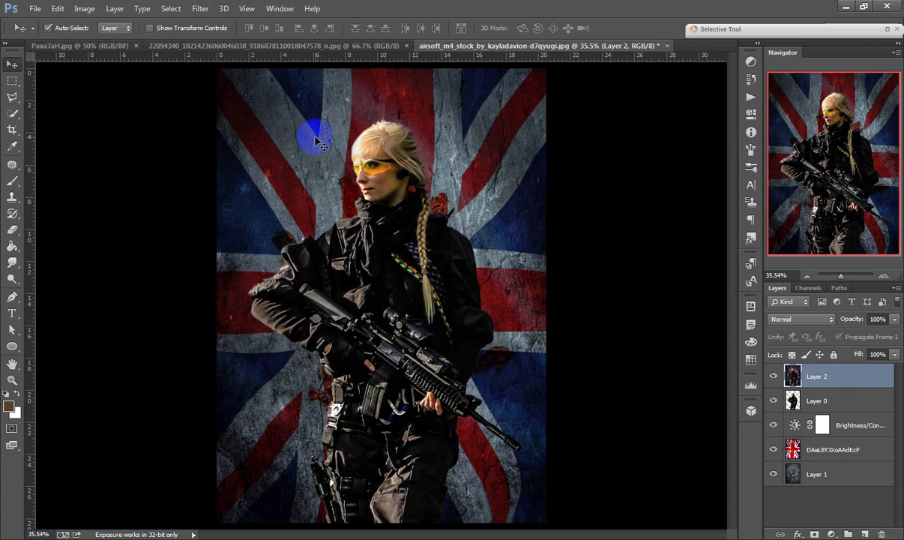
left_click(200, 9)
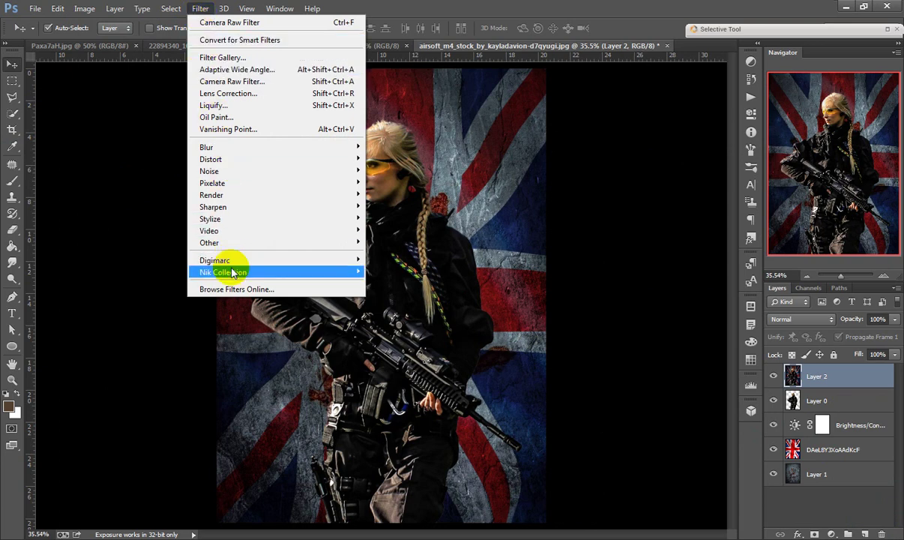
- Apply Color Efex Pro 4's Dark Contrasts filter with the 01 - Default preset
mouse_move(222, 272)
left_click(436, 289)
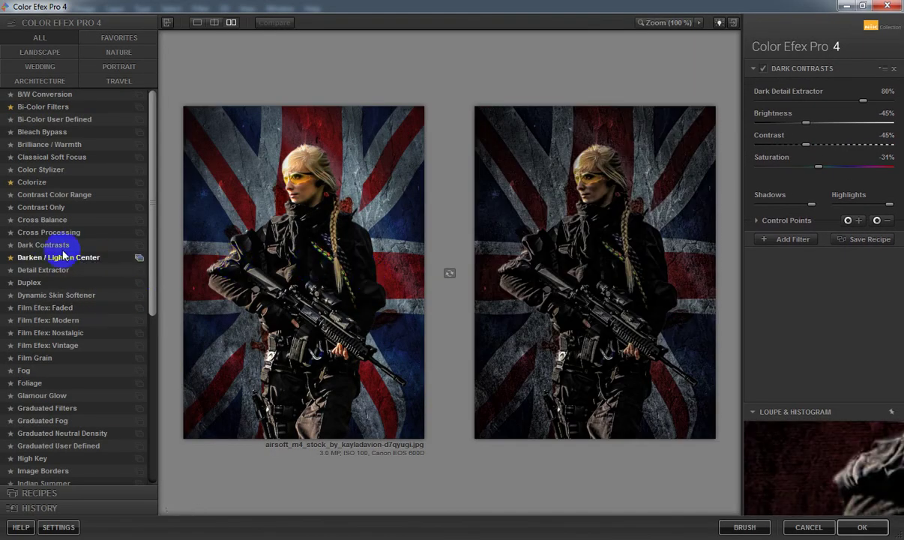
left_click(138, 244)
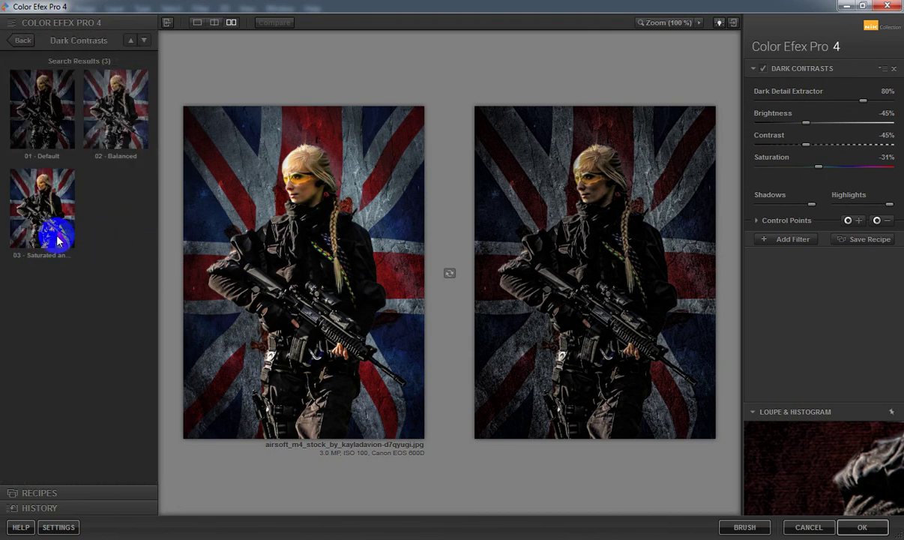
left_click(137, 131)
left_click(48, 100)
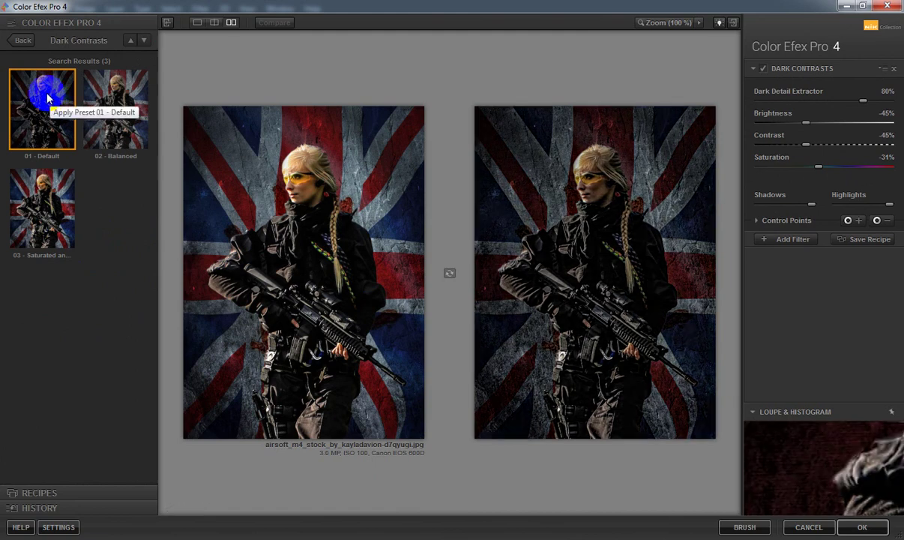
left_click(776, 239)
left_click(23, 41)
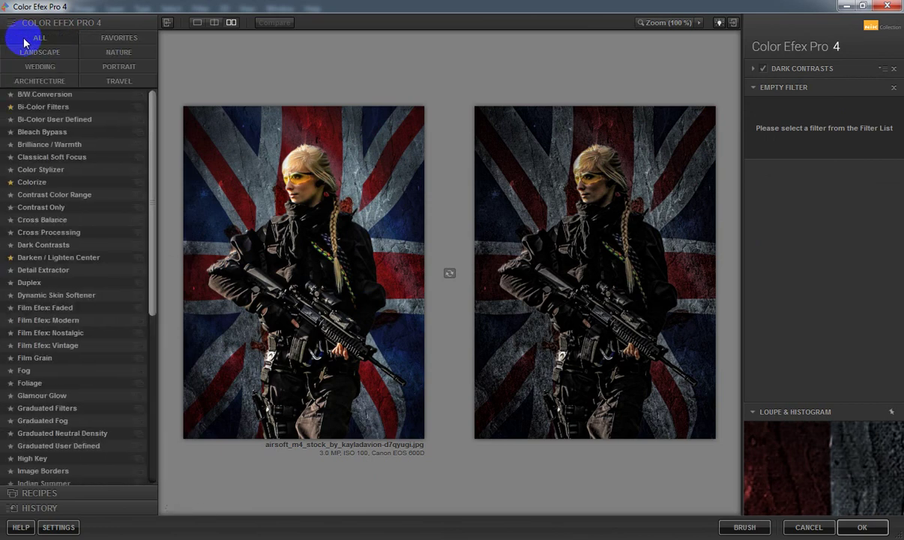
left_click(862, 527)
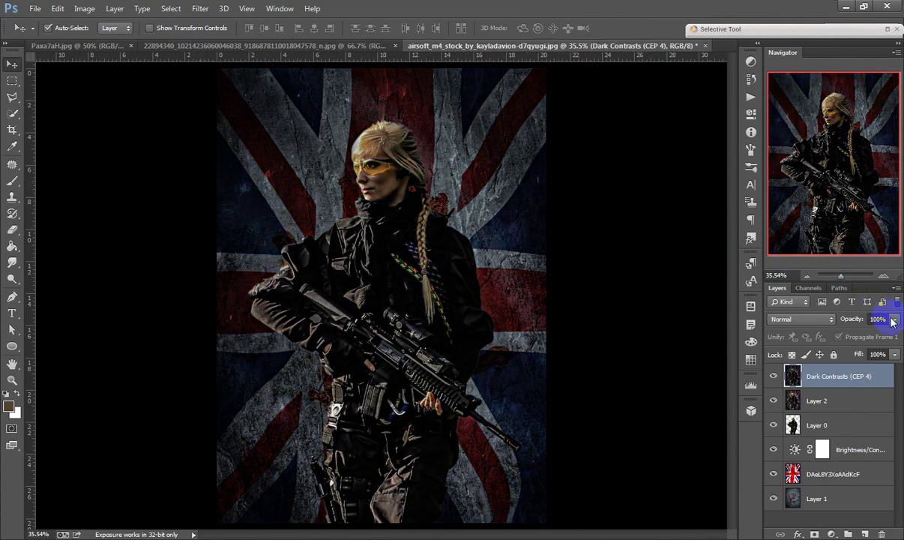
- Lower the Dark Contrasts layer to 66% opacity and add a layer mask
left_click(854, 320)
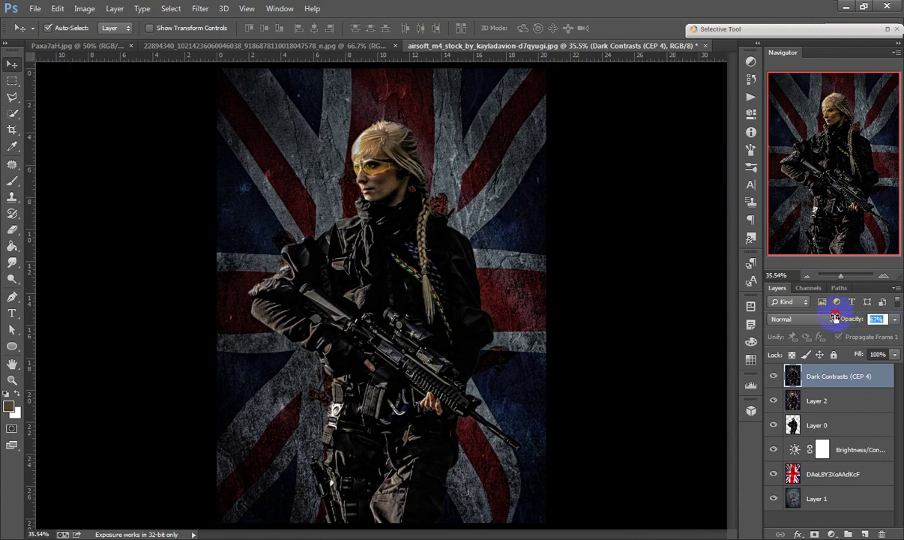
left_click_drag(835, 318, 837, 319)
left_click(815, 534)
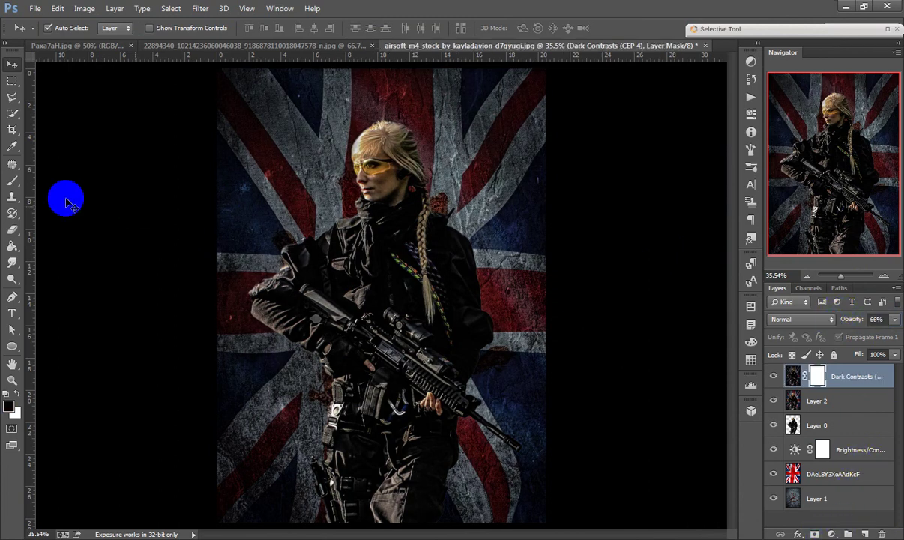
- Paint the mask with a 45% brush over the soldier's face and rifle
left_click(13, 183)
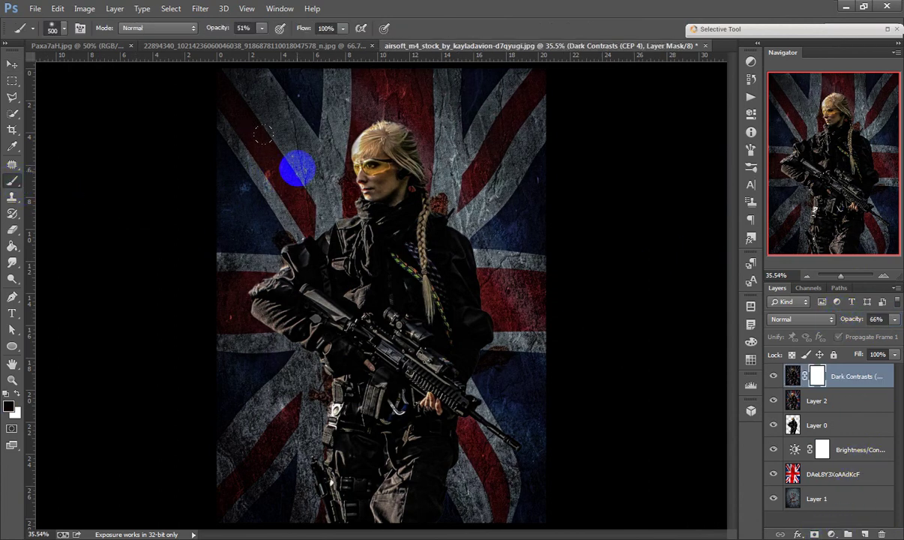
left_click_drag(213, 29, 208, 29)
left_click_drag(377, 138, 400, 193)
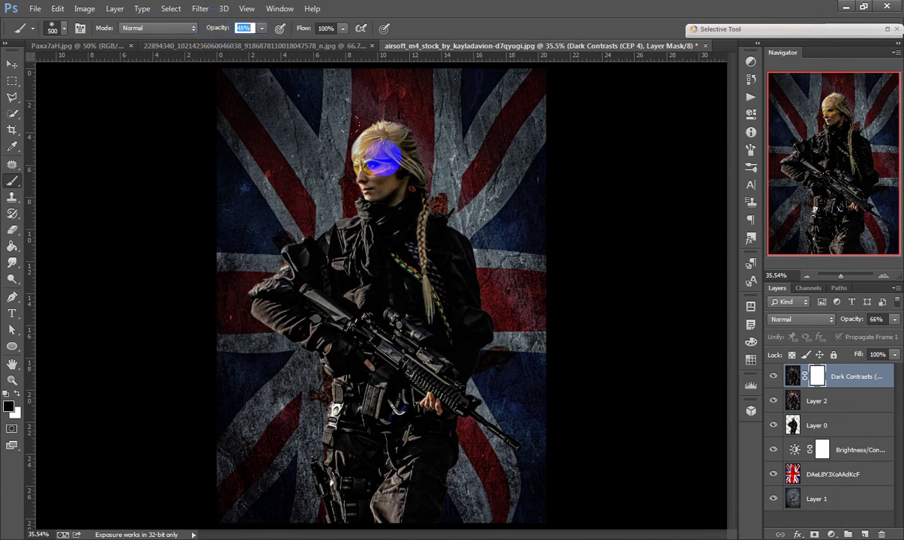
left_click(13, 64)
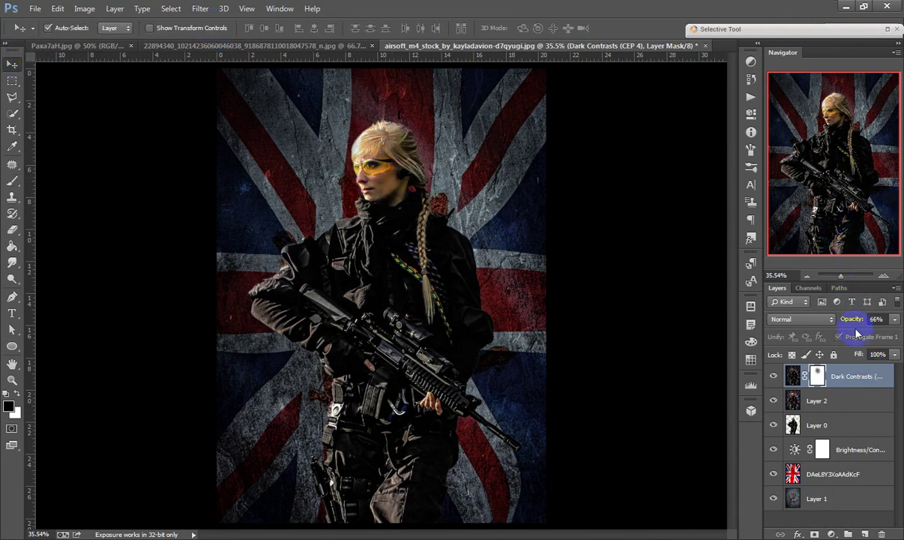
left_click(12, 181)
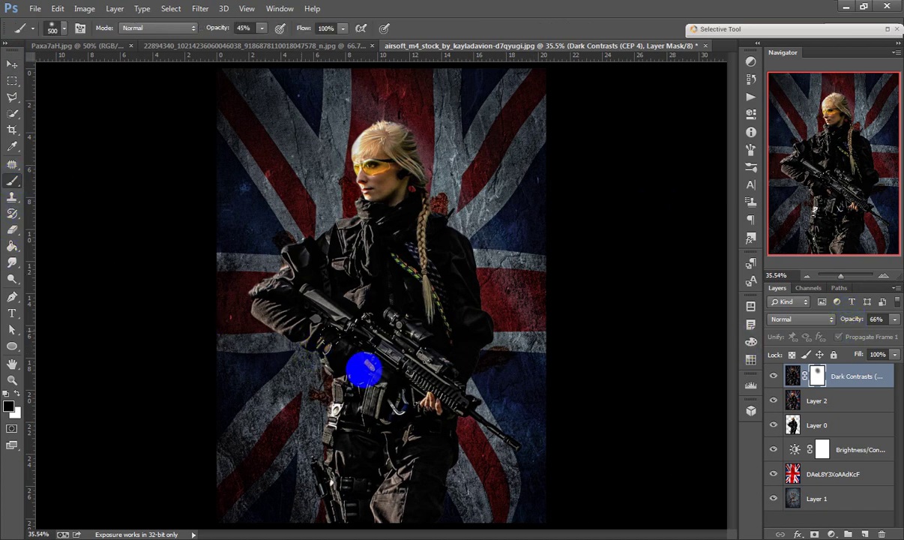
left_click_drag(376, 371, 435, 408)
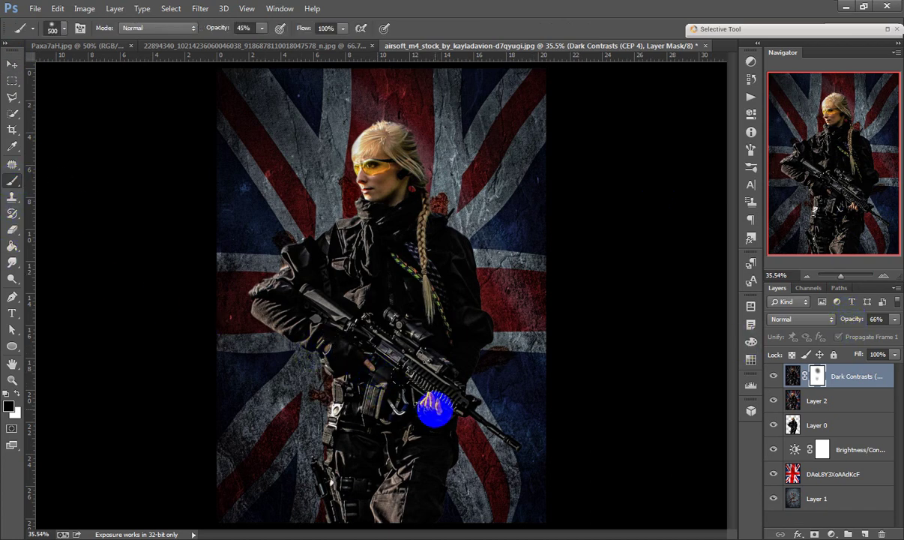
left_click(12, 64)
- Add a Gradient Map adjustment using the Violet, Orange preset with reduced smoothness
left_click(835, 532)
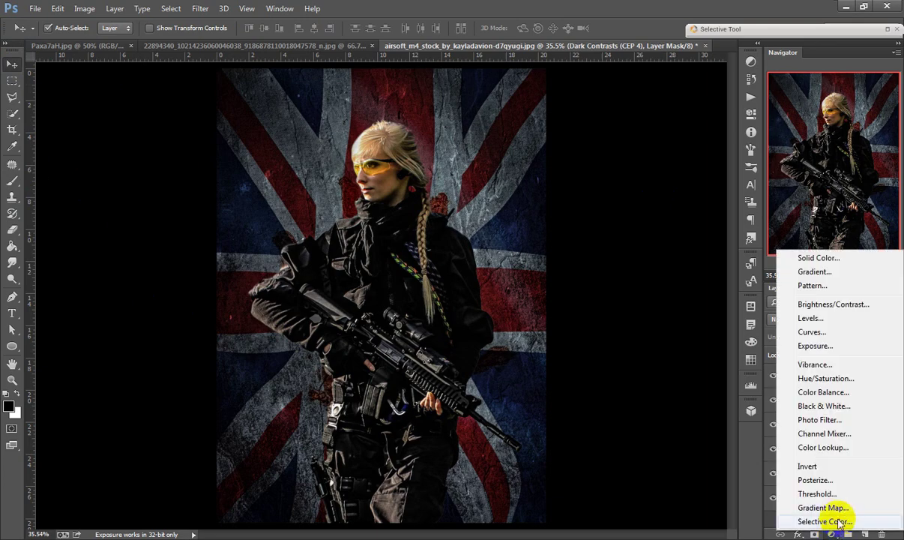
left_click(839, 510)
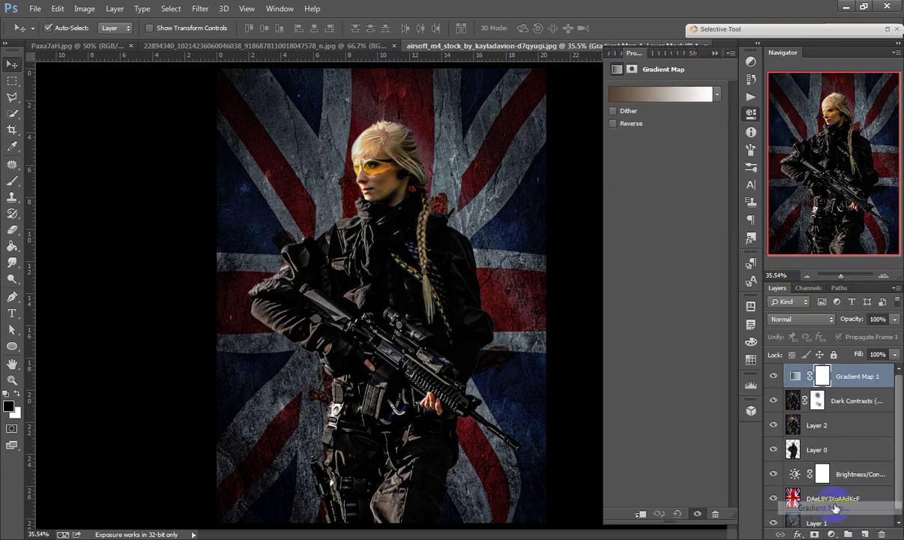
left_click(622, 91)
left_click(696, 221)
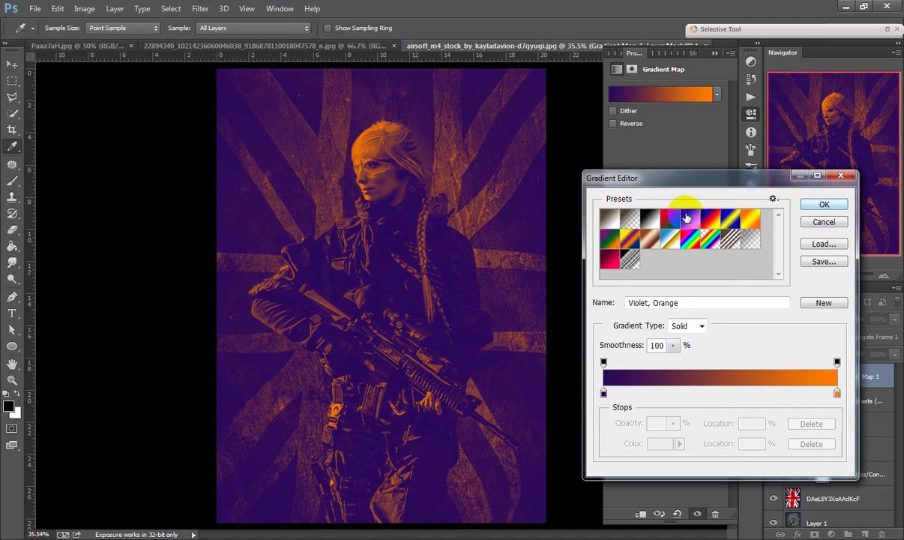
left_click(823, 204)
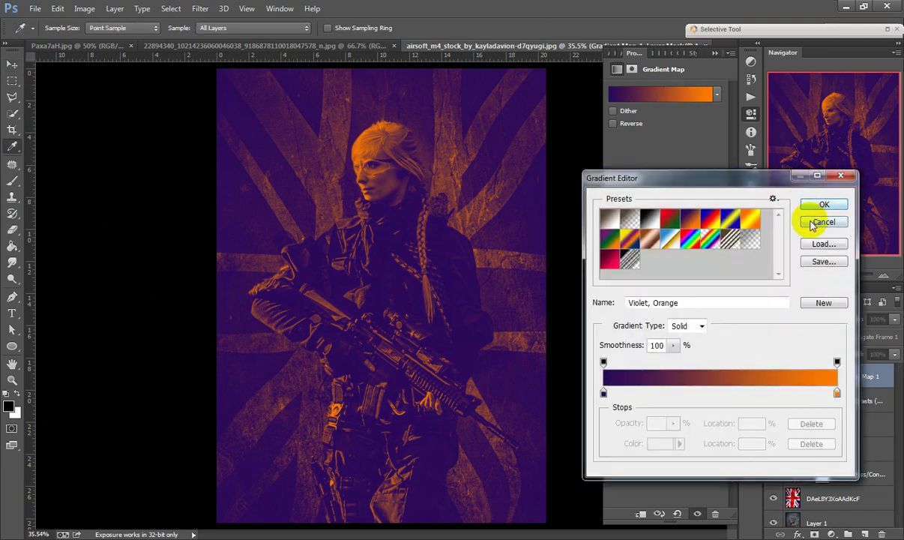
left_click(674, 344)
mouse_move(646, 361)
left_mouse_down()
mouse_move(598, 358)
mouse_move(657, 363)
left_mouse_up()
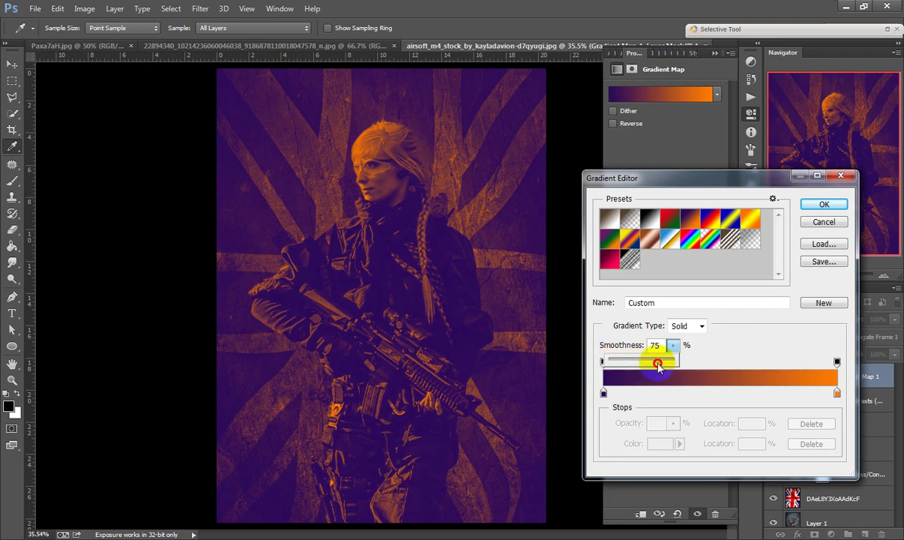
left_click(823, 204)
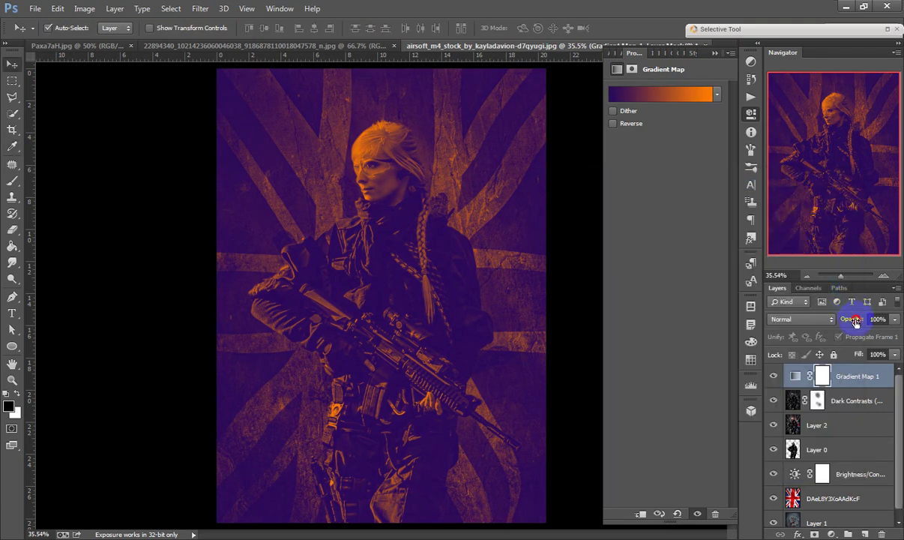
- Fade the gradient map to 22% opacity and collapse its Properties panel
left_click_drag(855, 321, 819, 322)
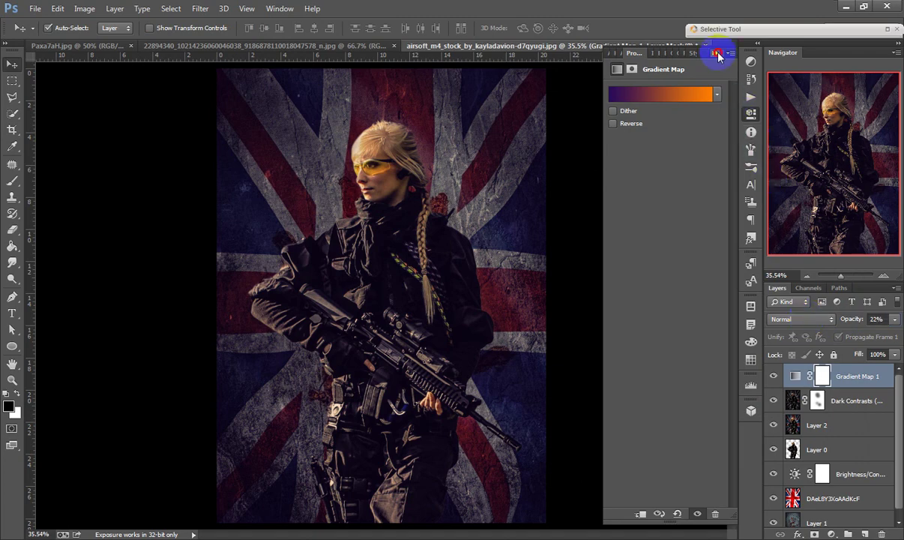
left_click(714, 53)
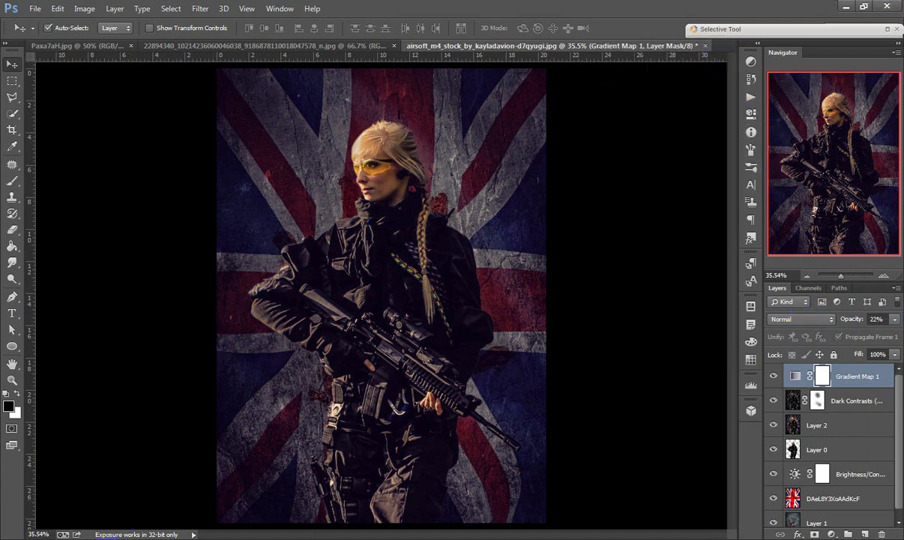
left_click(111, 507)
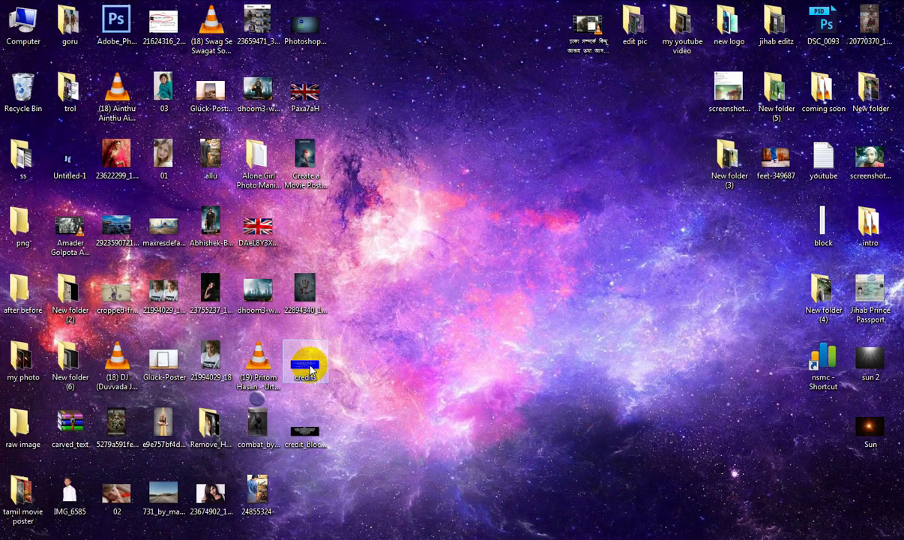
- Place the credits image along the poster bottom and set its blend mode to Screen
left_click(105, 521)
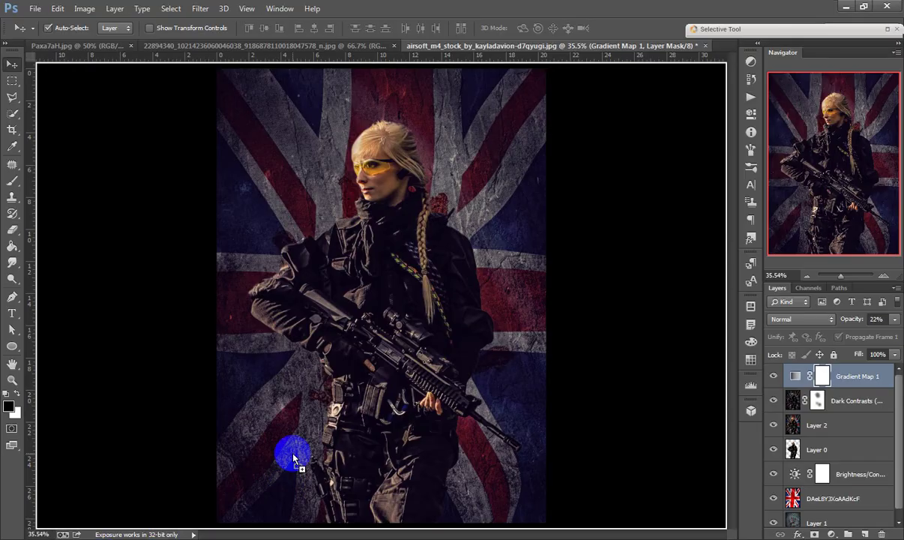
key("ctrl+t")
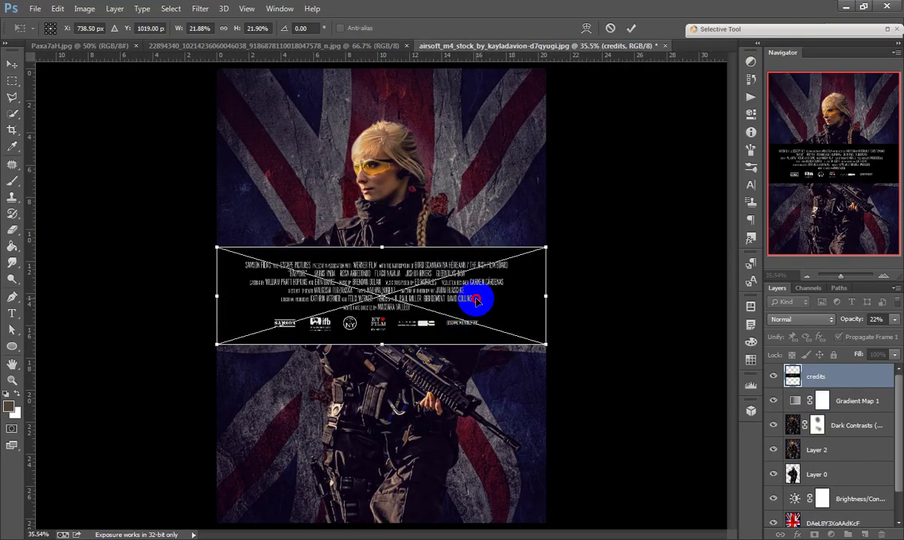
mouse_move(480, 298)
left_mouse_down()
mouse_move(461, 409)
mouse_move(475, 480)
left_mouse_up()
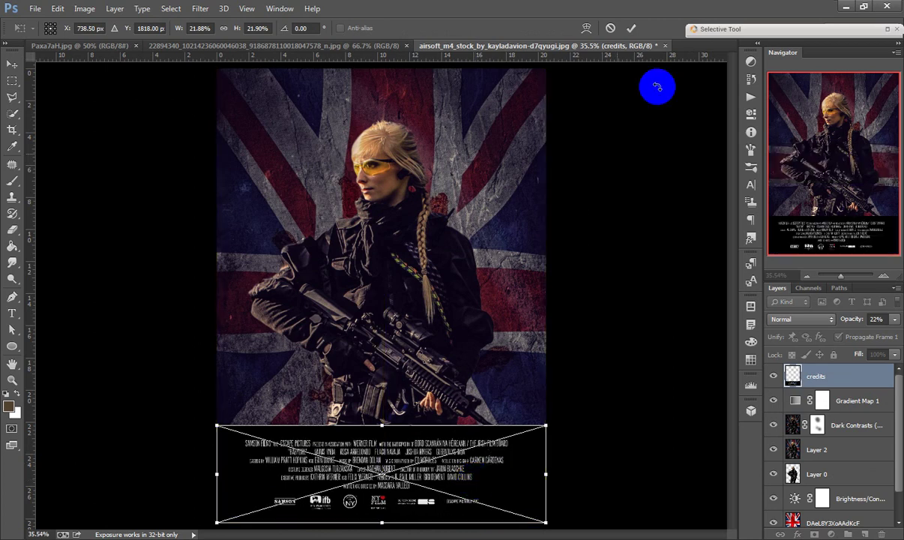
left_click(628, 28)
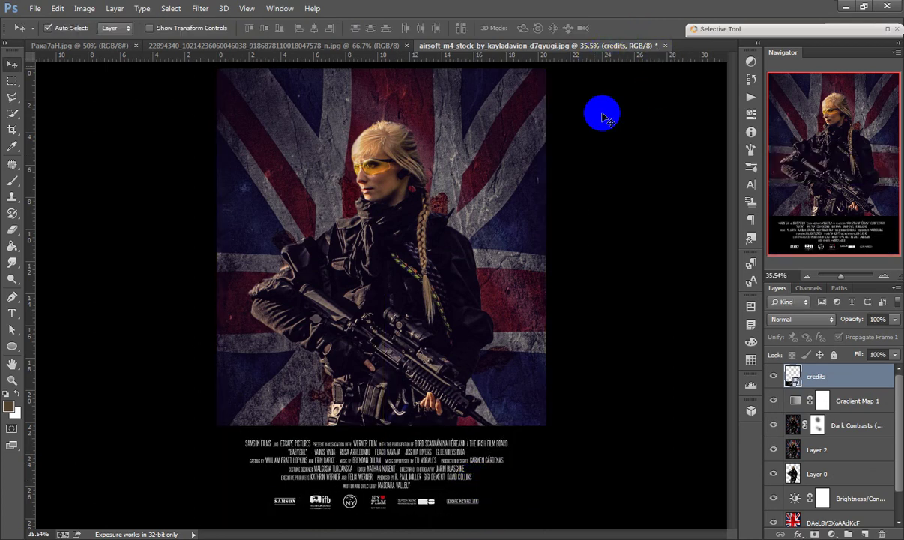
left_click(799, 319)
left_click(787, 107)
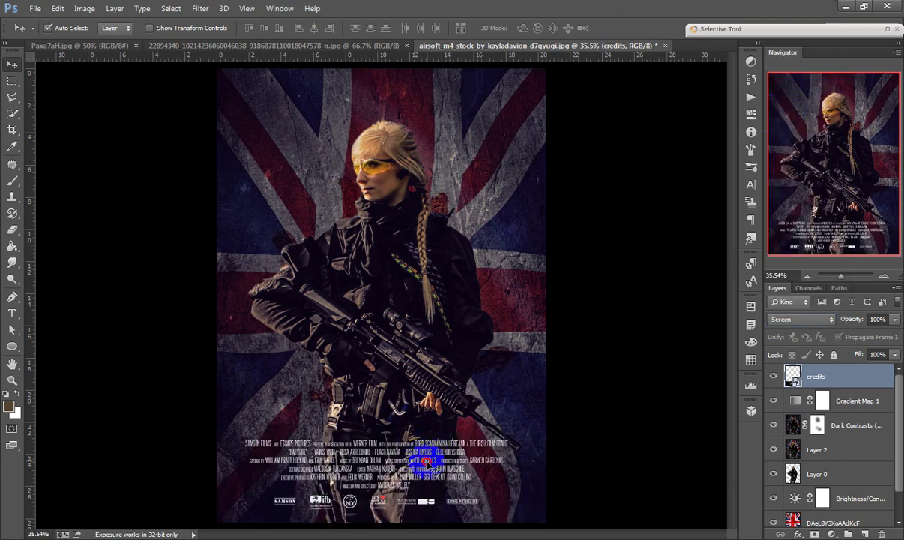
left_click_drag(419, 459, 429, 475)
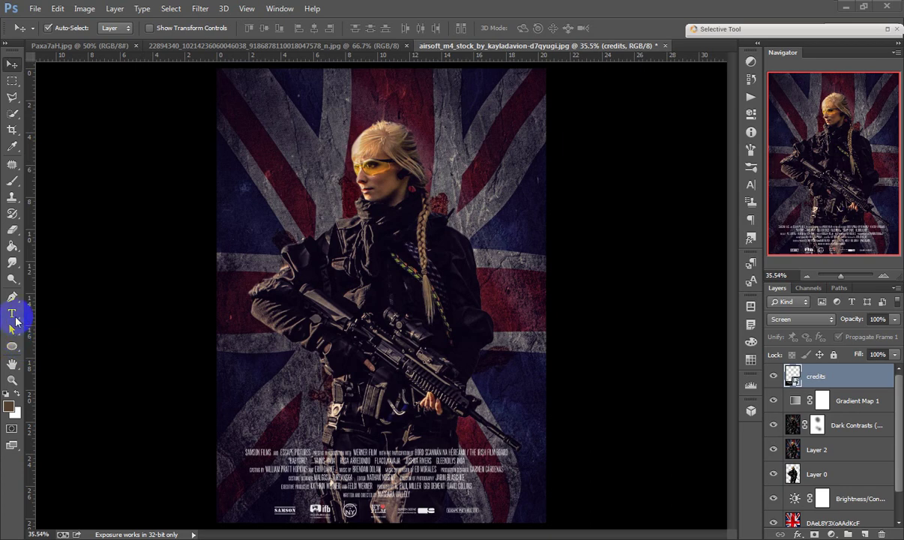
- Add a title text layer near the poster top, typing 'AIRSOFT'
left_click(14, 316)
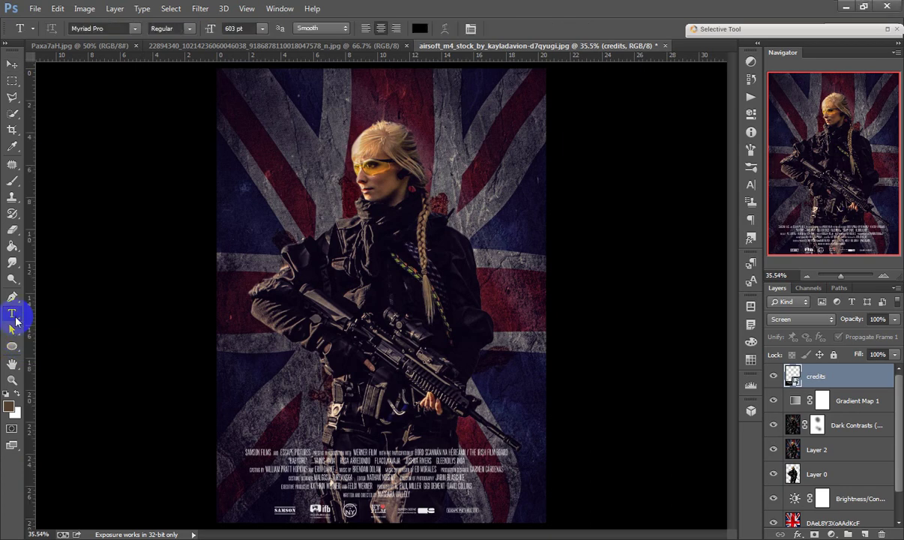
left_click(244, 88)
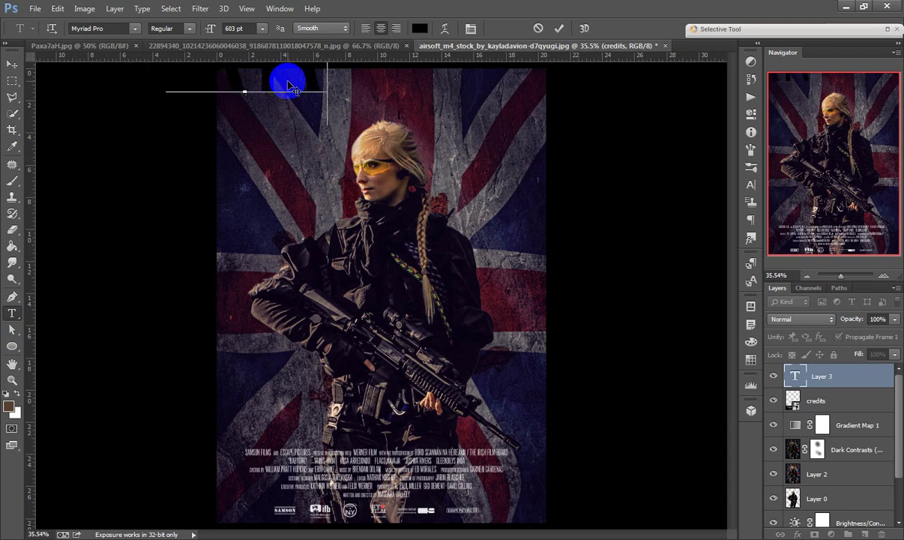
type("AIR")
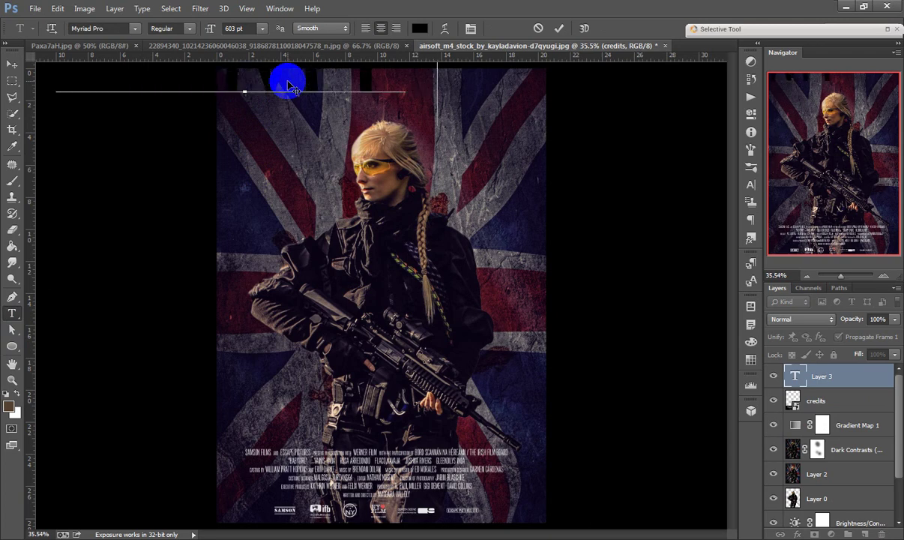
type("SO")
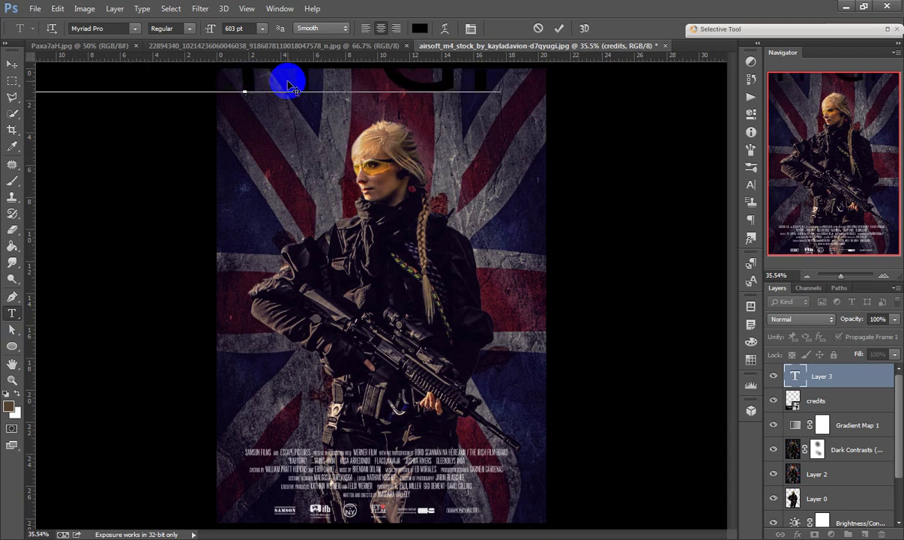
type("FT")
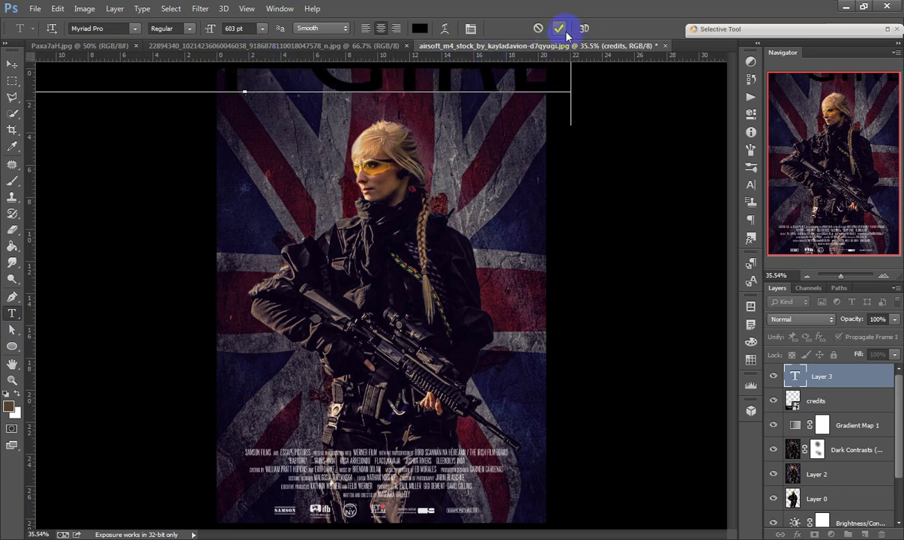
left_click(559, 27)
- Scale the ARMY GIRL title to about a third and position it near the top
key("ctrl+t")
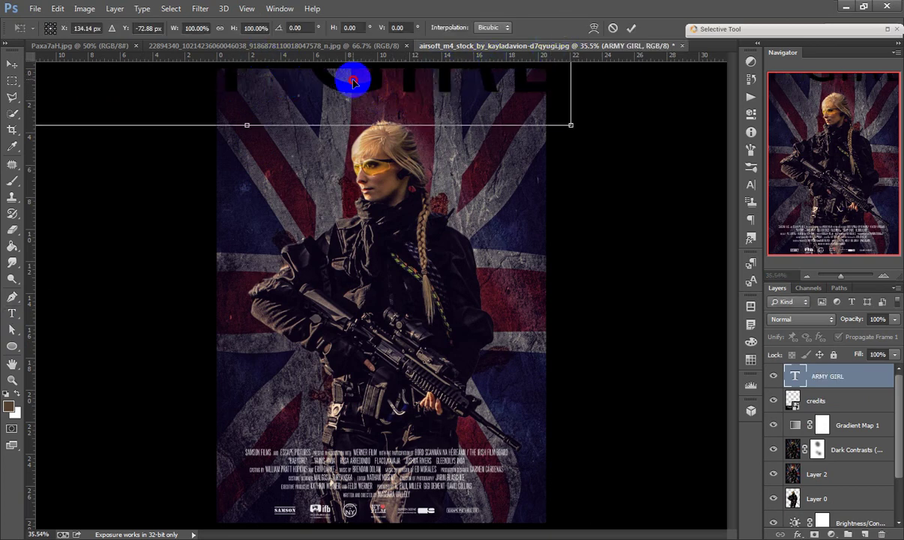
mouse_move(353, 76)
left_mouse_down()
mouse_move(395, 245)
mouse_move(445, 349)
left_mouse_up()
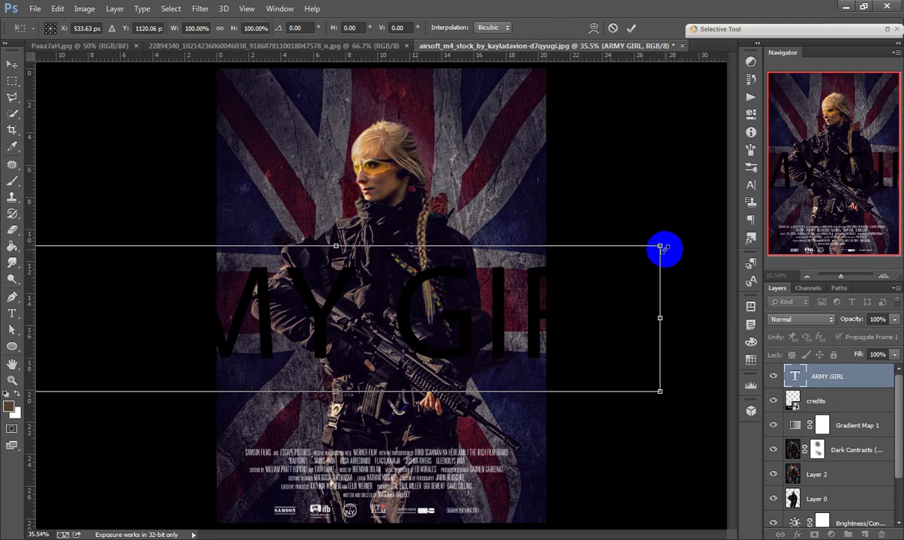
left_click_drag(660, 245, 443, 319)
mouse_move(336, 318)
left_mouse_down()
mouse_move(433, 116)
mouse_move(421, 114)
left_mouse_up()
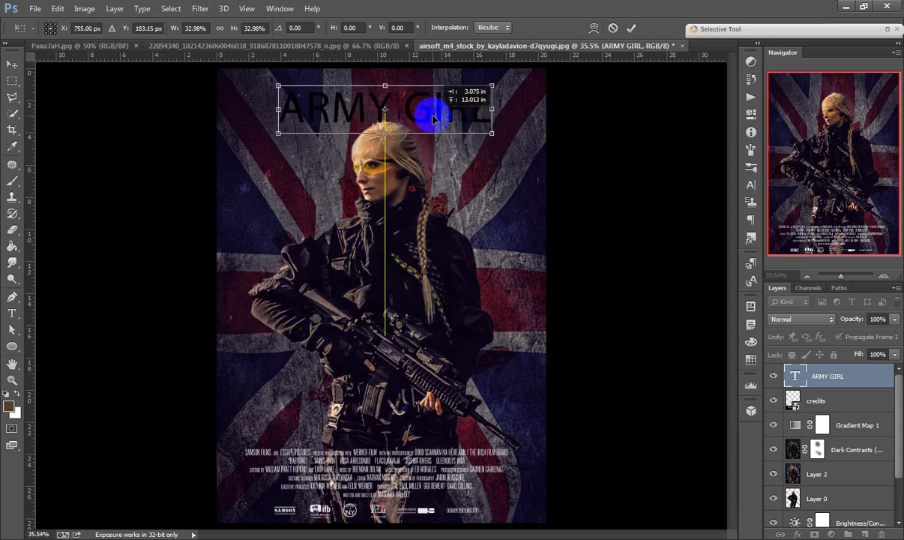
left_click(631, 28)
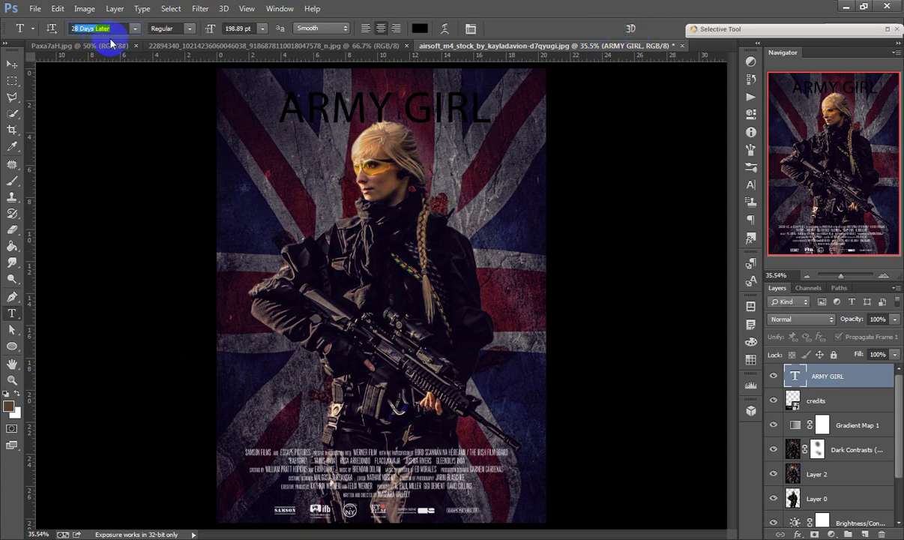
- Apply the 28 Days Later font to the title and delete the empty Layer 3
left_click(318, 136)
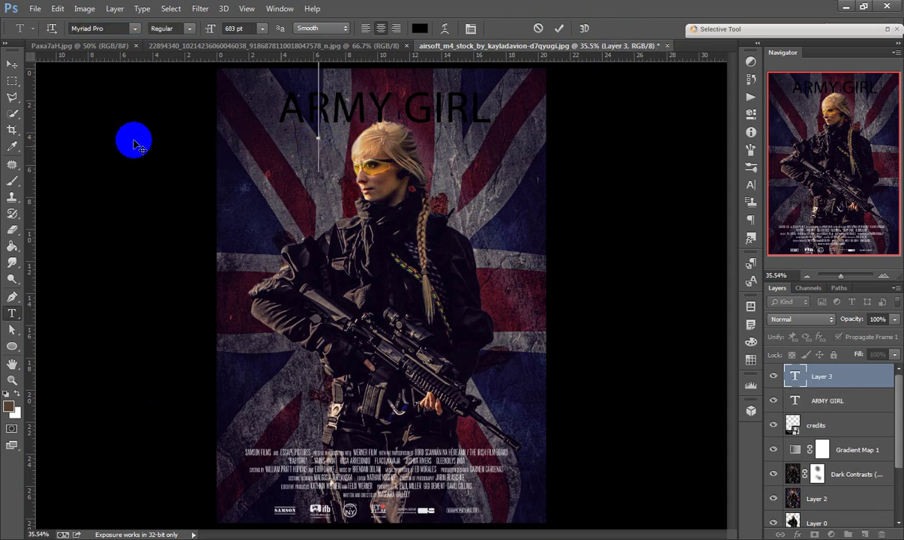
left_click(19, 67)
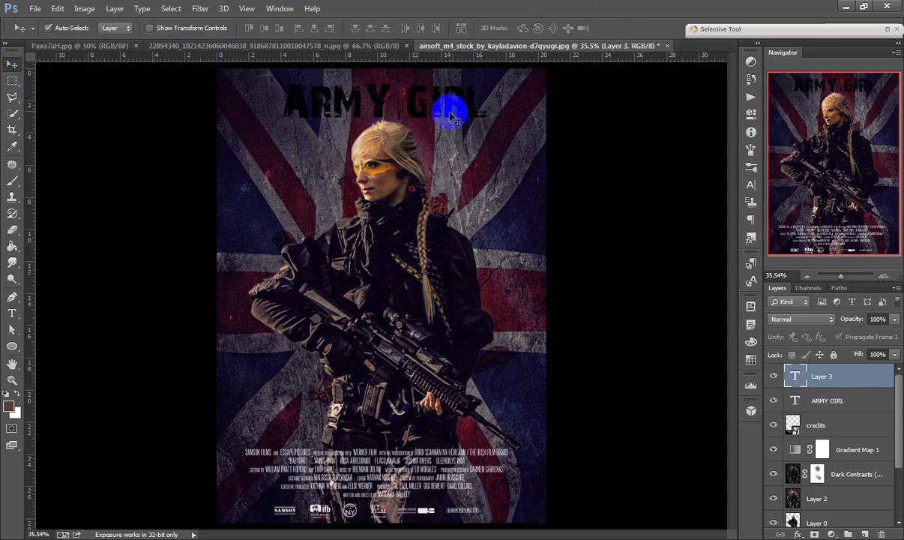
left_click_drag(423, 115, 460, 151)
left_click(462, 234)
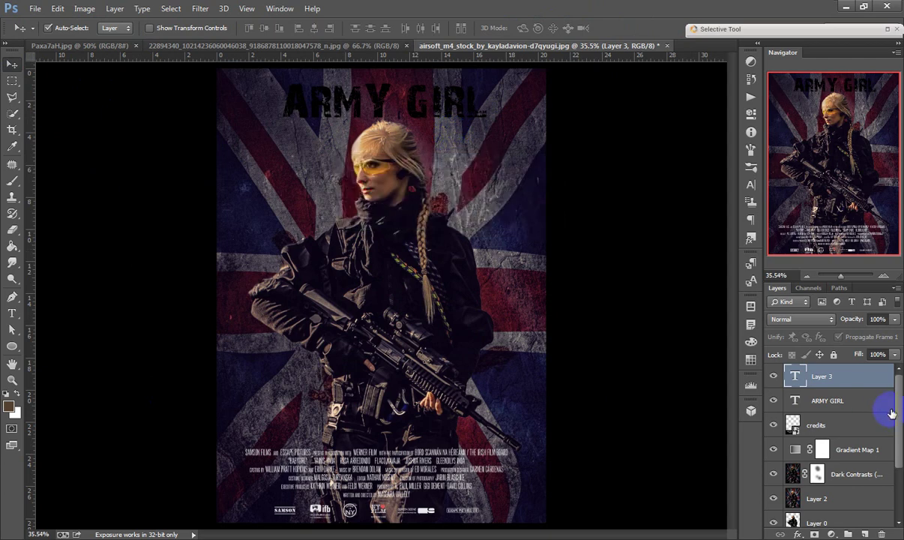
key("Delete")
- Enlarge the ARMY GIRL title to about 150% across the poster top
key("ctrl+t")
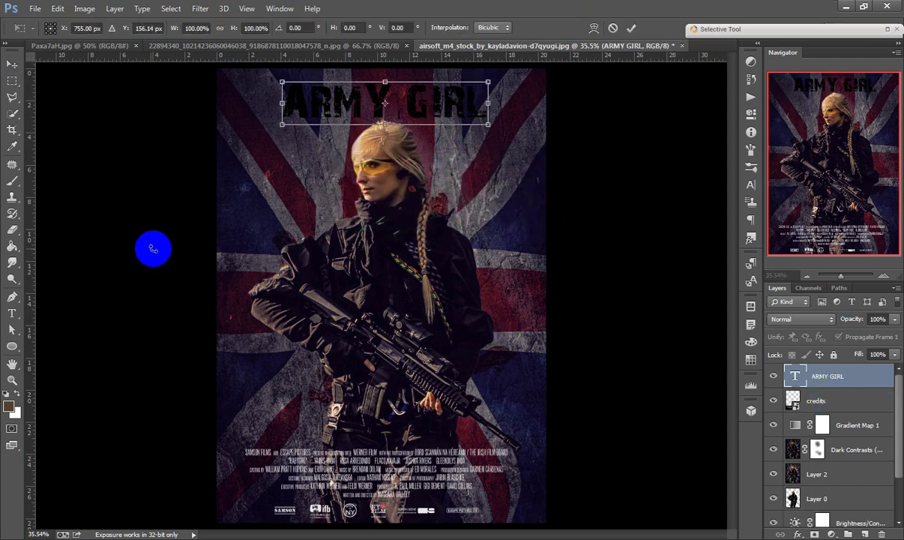
left_click_drag(528, 167, 536, 171)
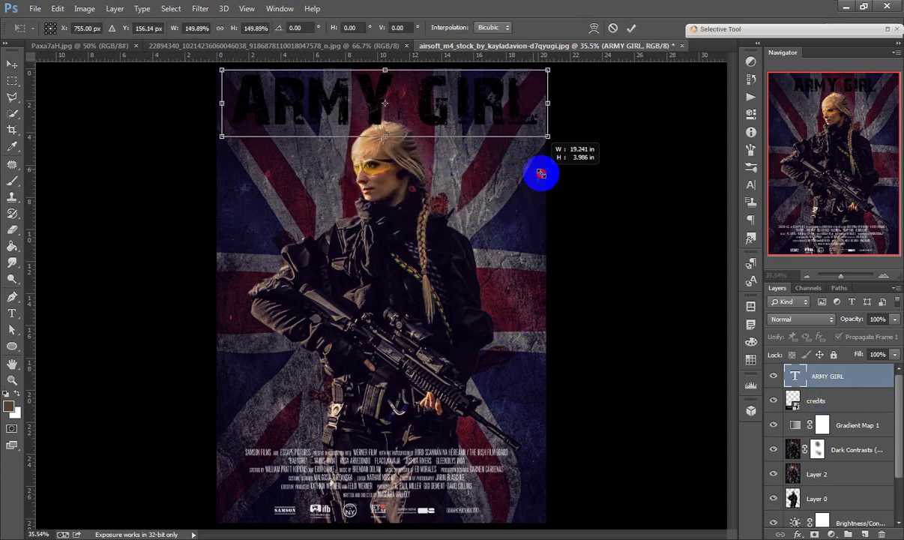
left_click_drag(489, 118, 483, 120)
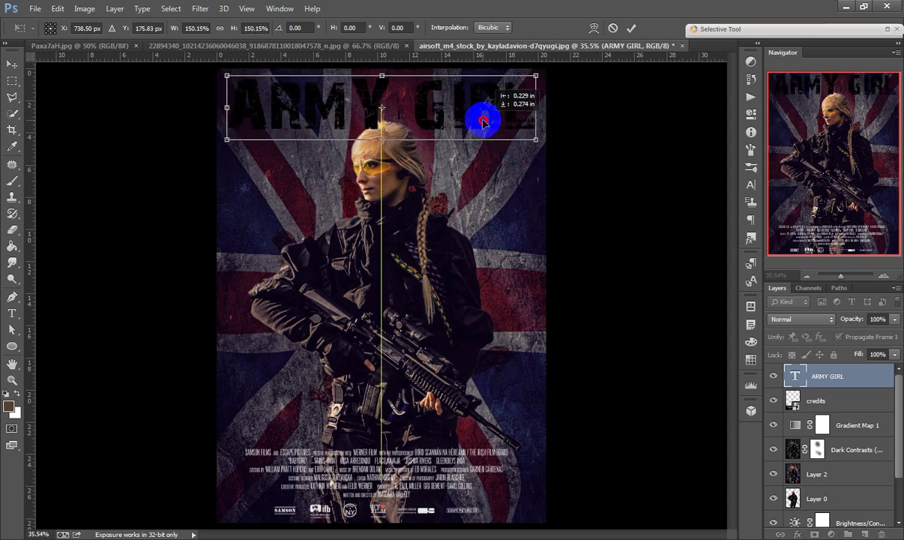
left_click(631, 28)
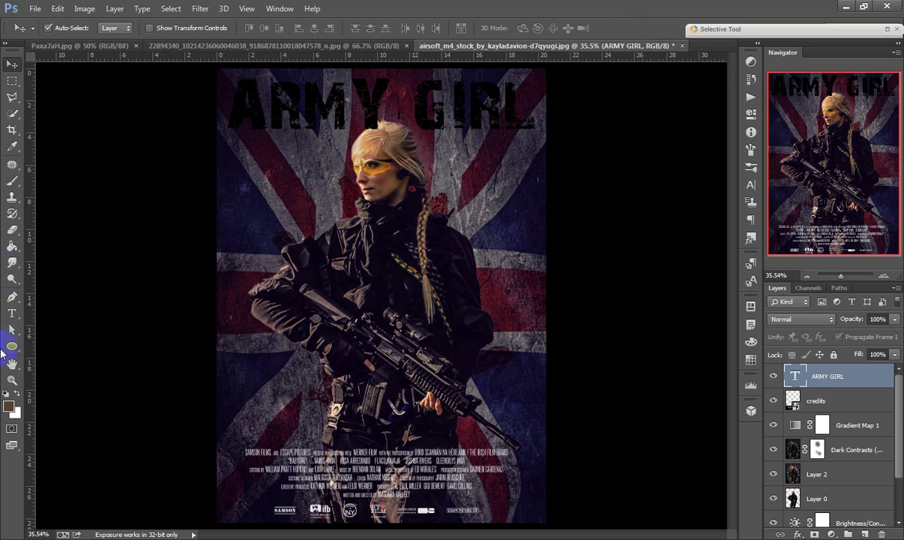
- Set the ARMY GIRL title's text colour to white (#ffffff)
left_click(12, 313)
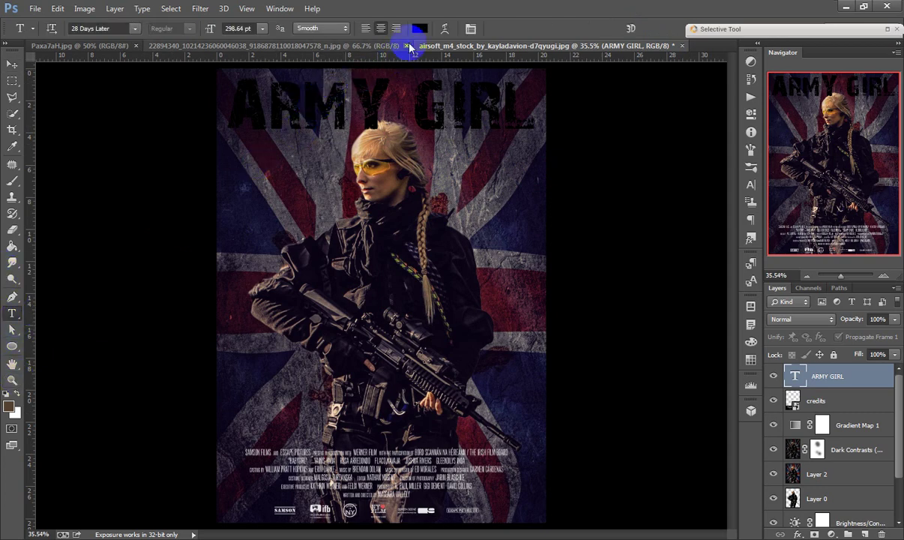
left_click(27, 316)
right_click(18, 316)
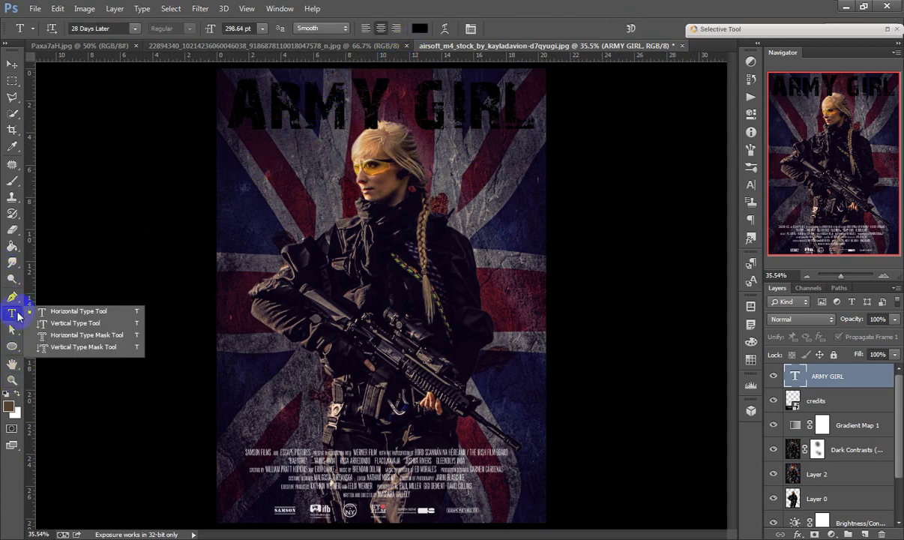
left_click(13, 315)
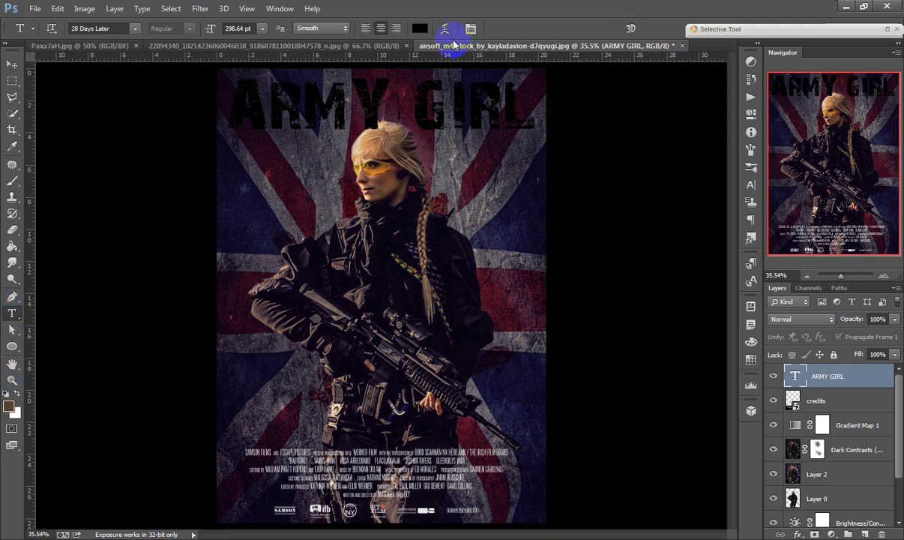
left_click(420, 28)
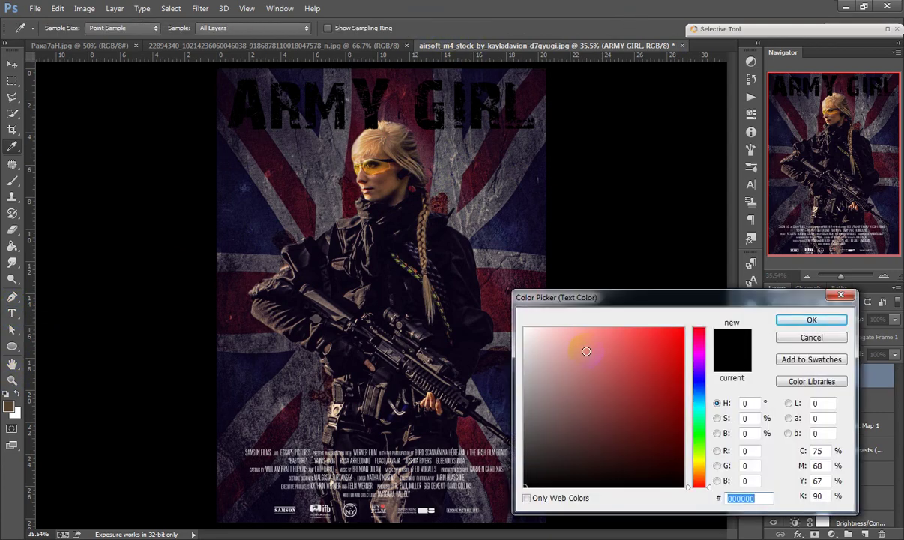
left_click(298, 336)
left_click(388, 201)
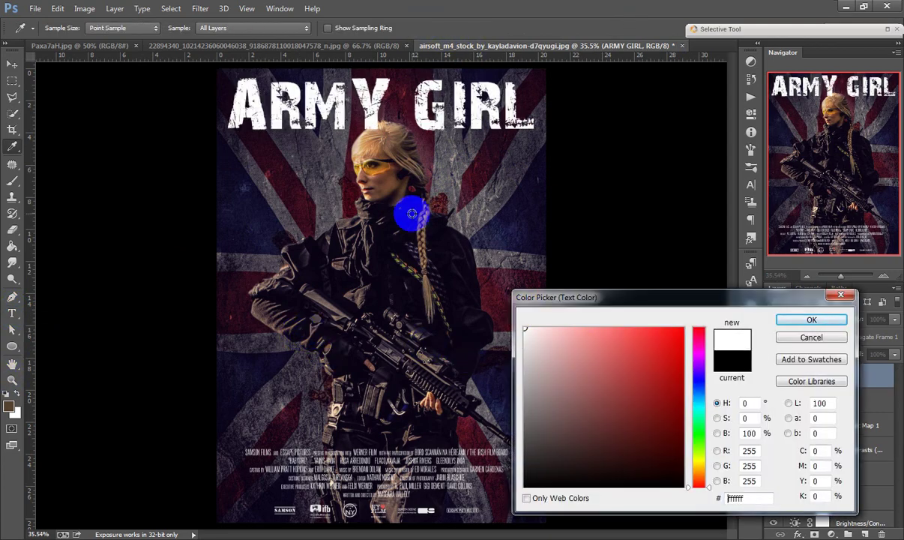
left_click(809, 319)
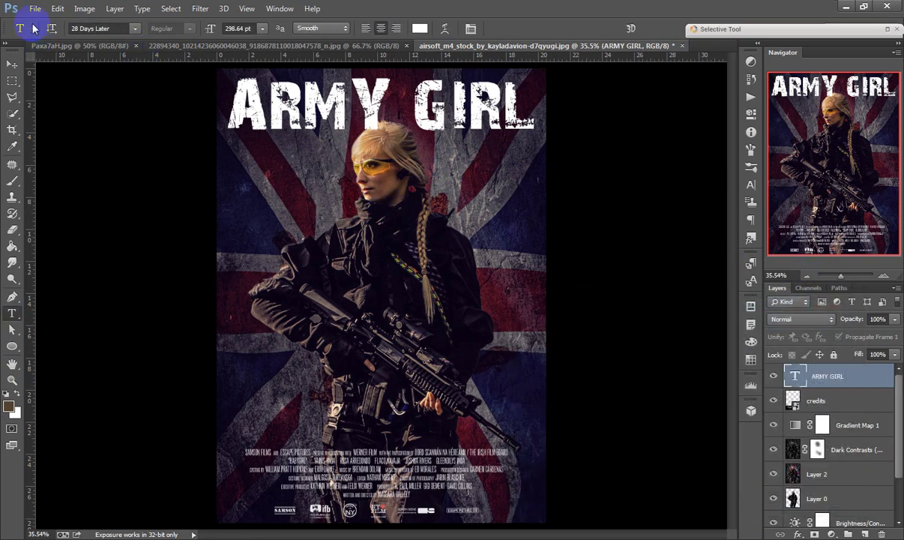
- Move the title up and scale it to about 78%, centred near the top
left_click(12, 64)
left_click_drag(382, 124, 368, 103)
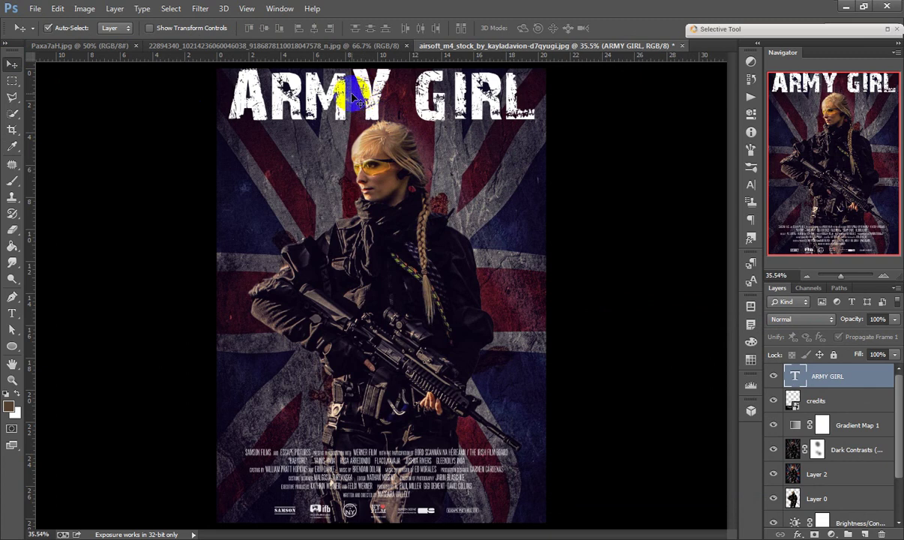
key("ctrl+t")
left_click_drag(534, 132, 474, 113)
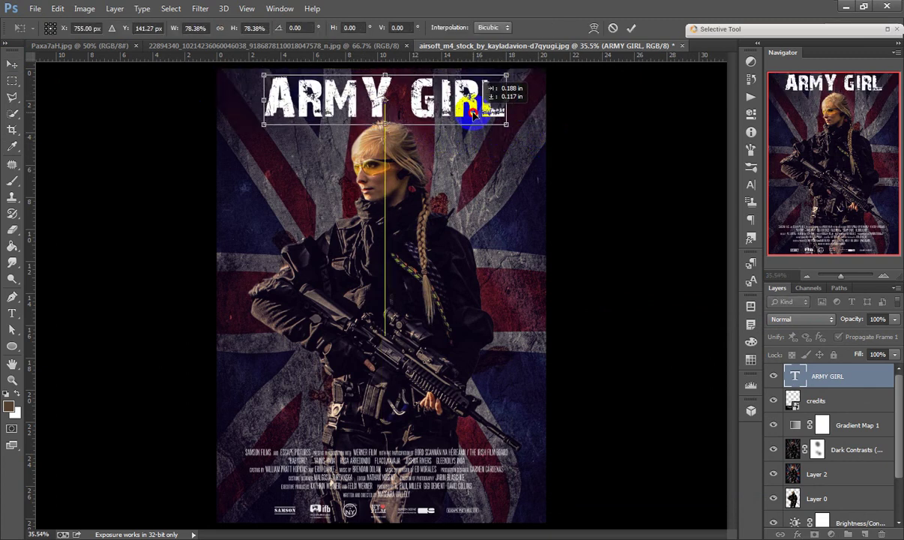
left_click(632, 29)
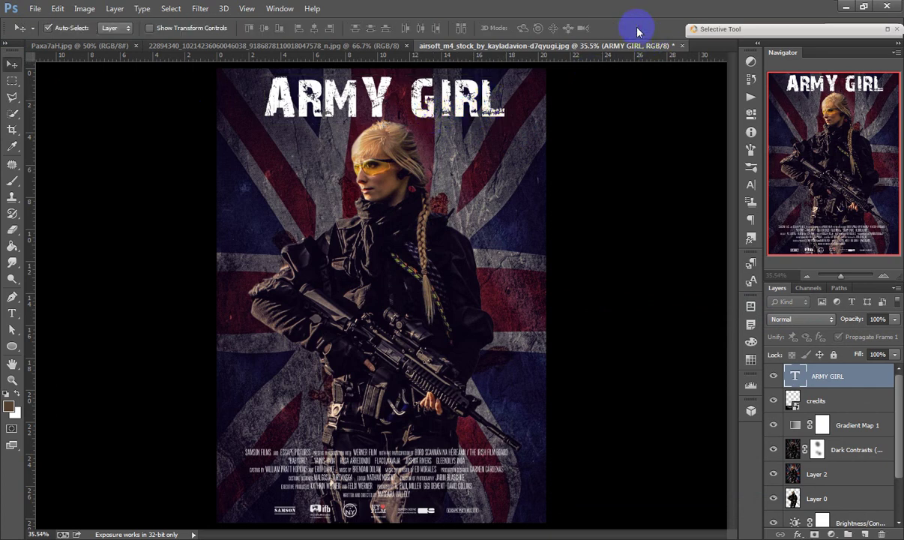
- Try Lighten and Soft Light blend modes on the title, then return it to Normal
left_click(785, 324)
left_click(780, 97)
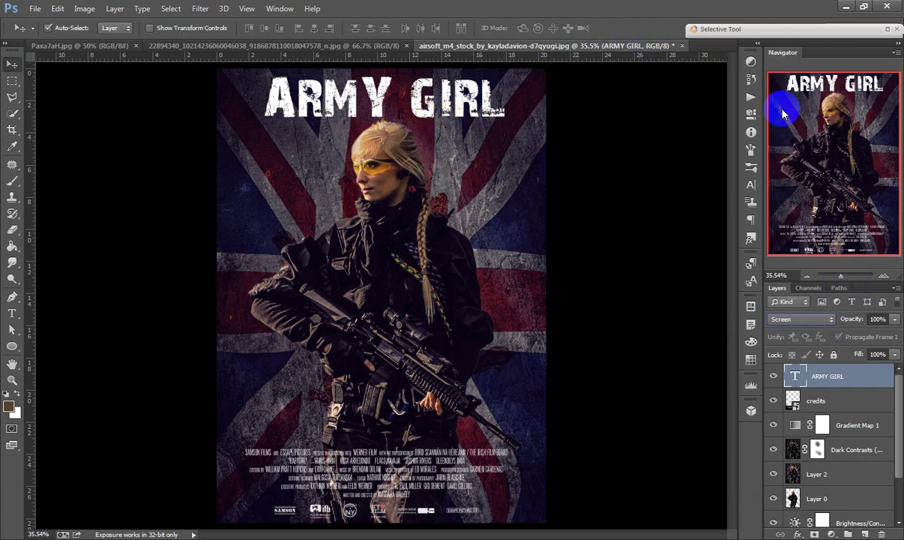
left_click(816, 320)
left_click(777, 155)
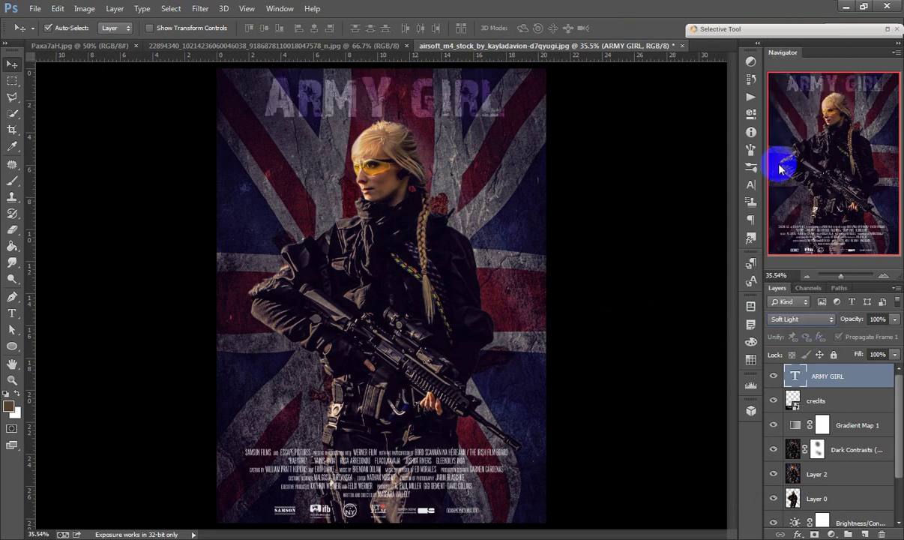
left_click(798, 319)
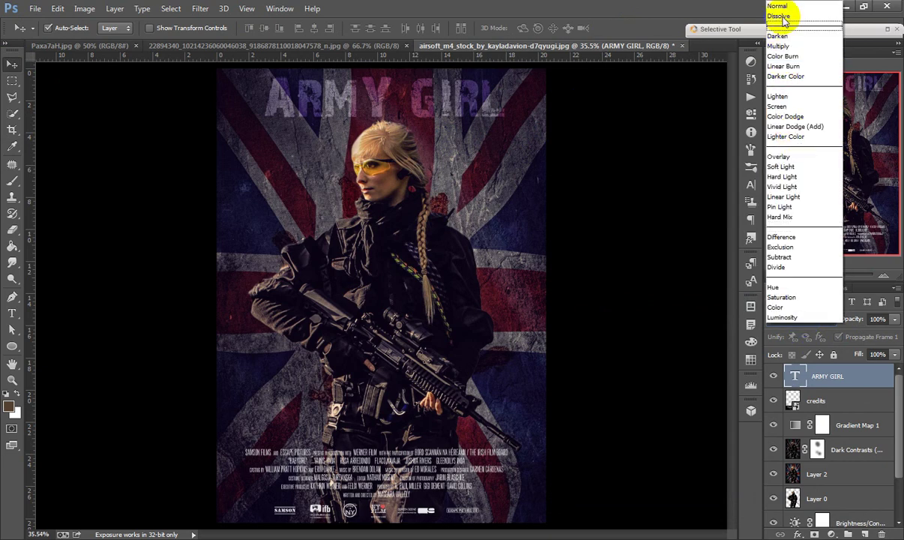
left_click(783, 8)
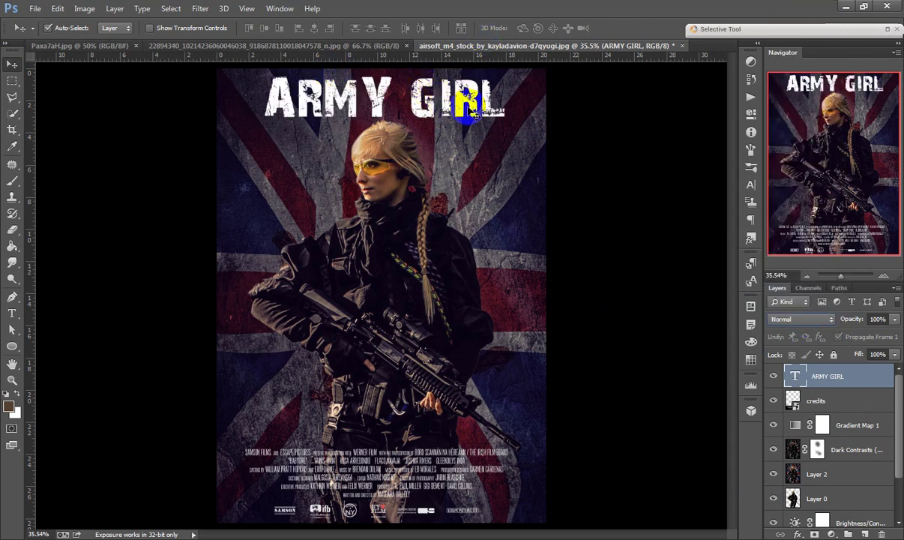
- Nudge the title slightly, then move the ARMY GIRL and credits layers below Gradient Map 1
left_click_drag(479, 112, 477, 108)
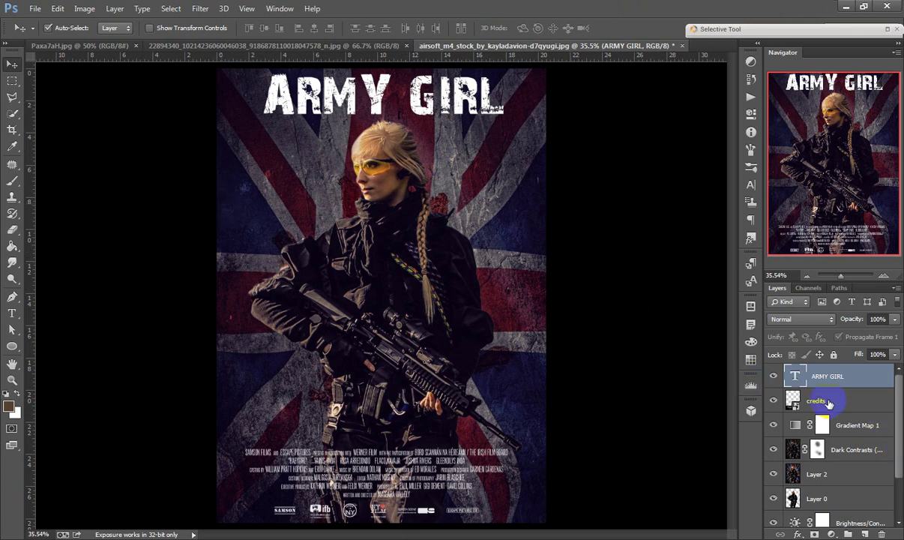
left_click_drag(821, 386, 823, 435)
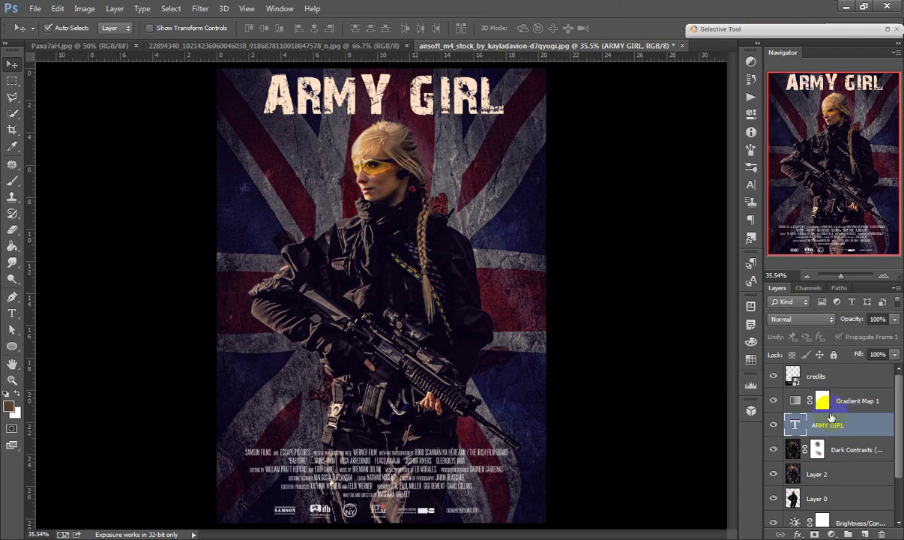
mouse_move(821, 375)
left_mouse_down()
mouse_move(832, 438)
mouse_move(807, 420)
left_mouse_up()
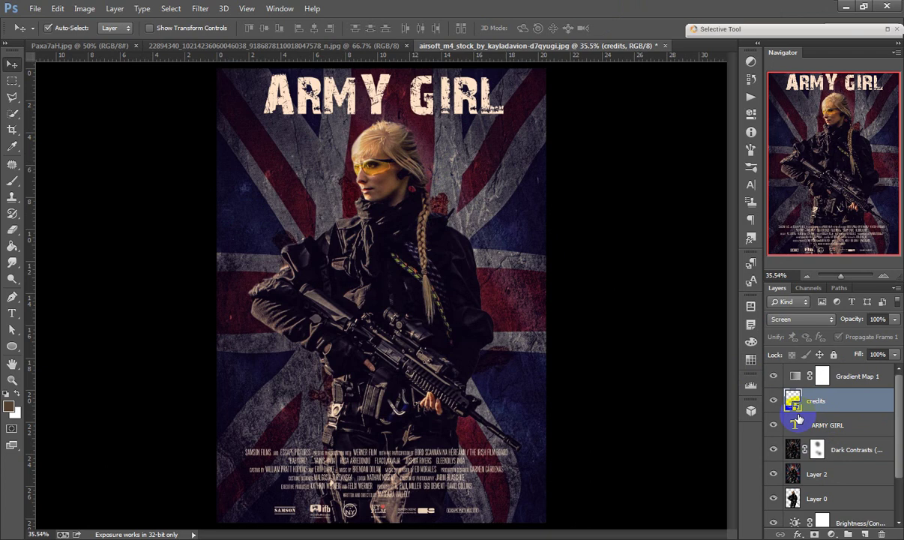